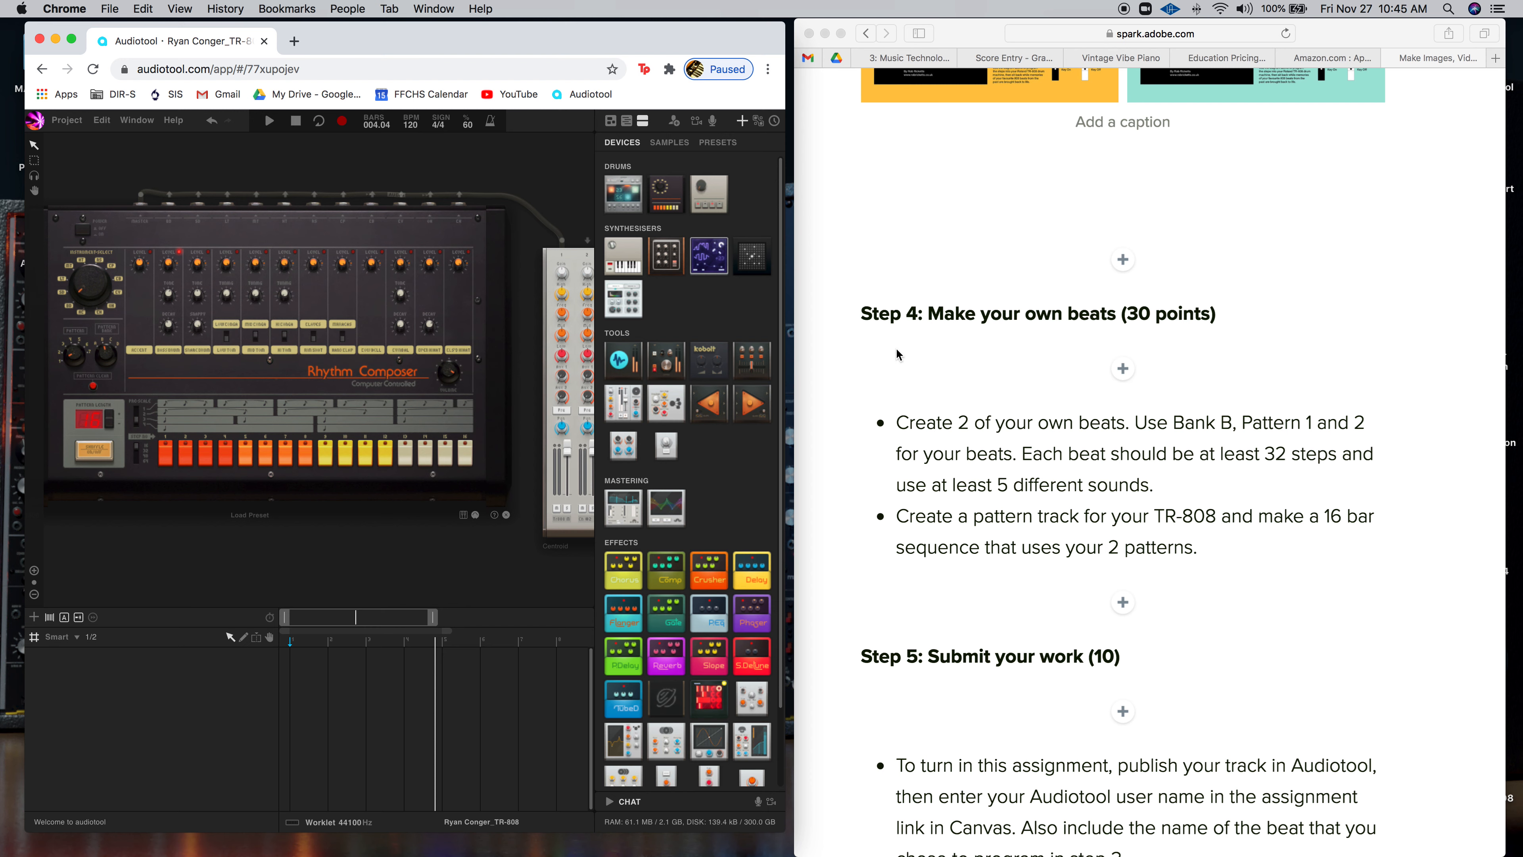
# - Widen the Audiotool window beside the Step 4 assignment text and frame the TR-808 drum machine large in the workspace
pyautogui.moveTo(784, 308); pyautogui.dragTo(954, 305)
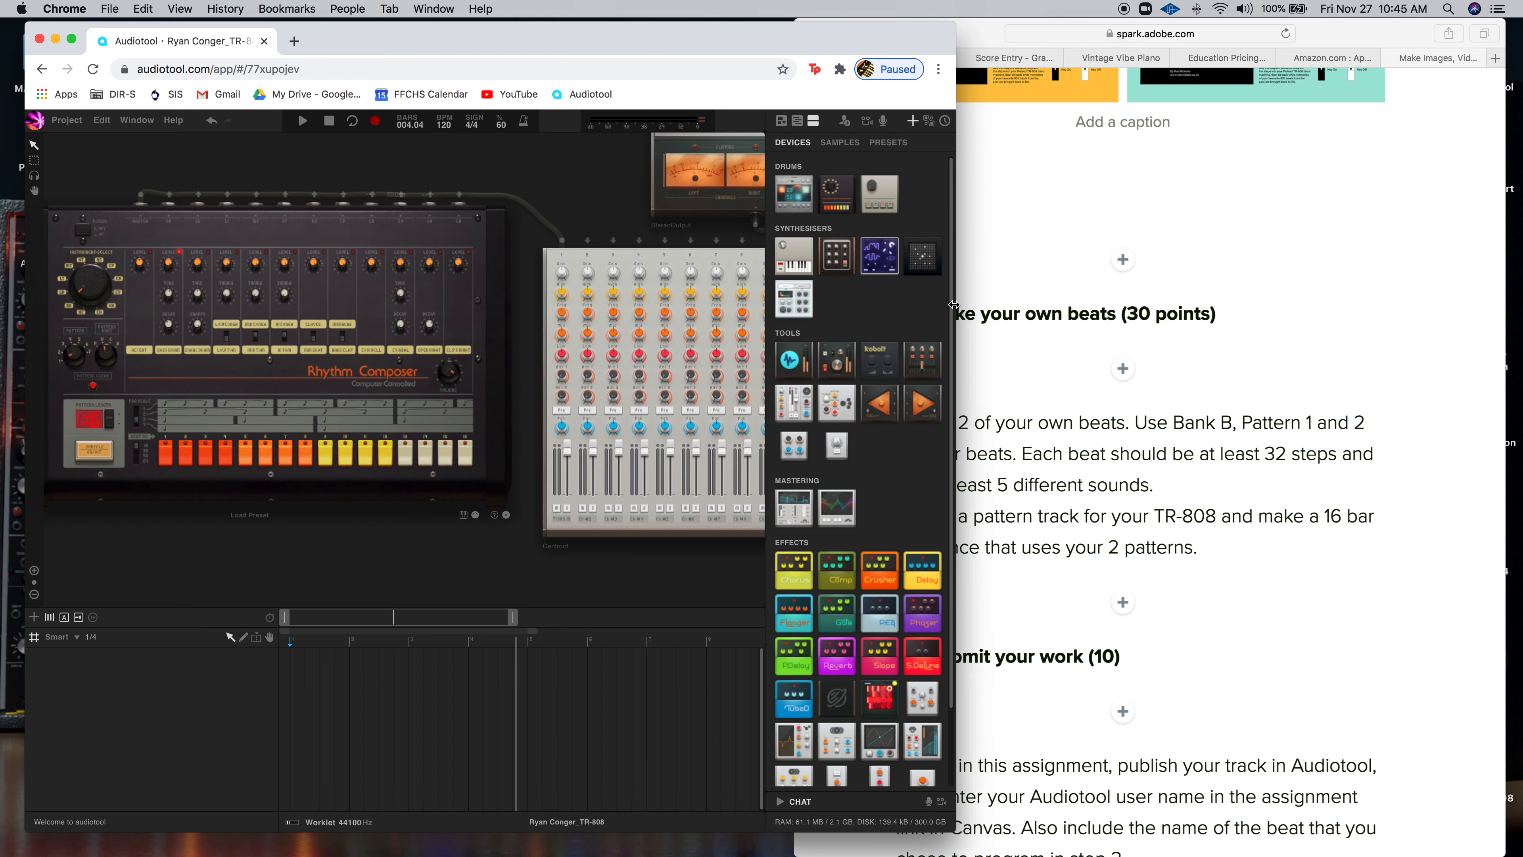
pyautogui.moveTo(214, 551); pyautogui.dragTo(356, 563)
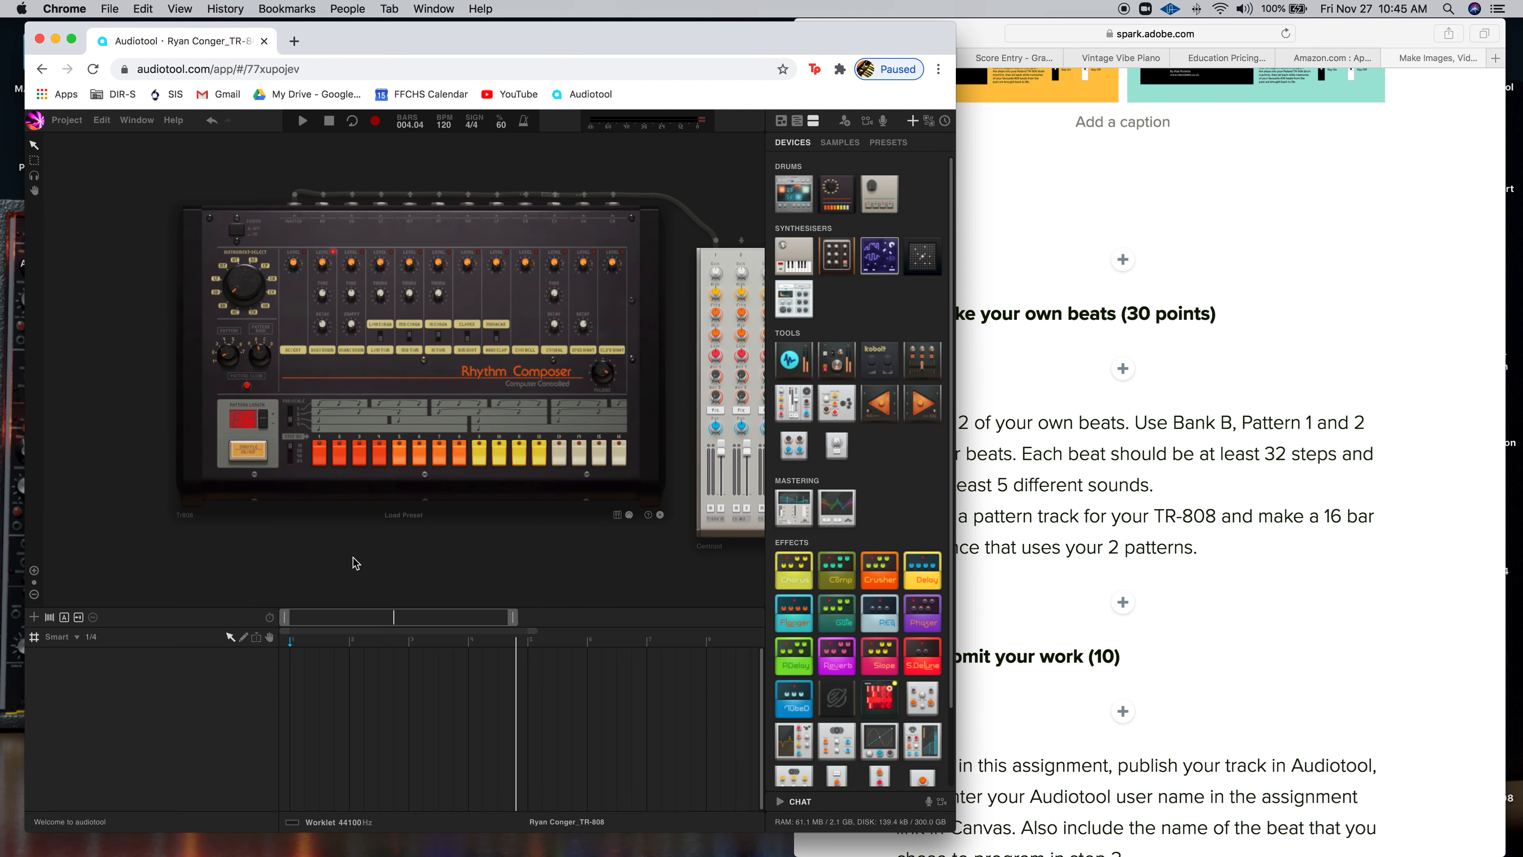
pyautogui.scroll(5, 356, 563)
pyautogui.scroll(-5, 356, 563)
pyautogui.scroll(2, 356, 563)
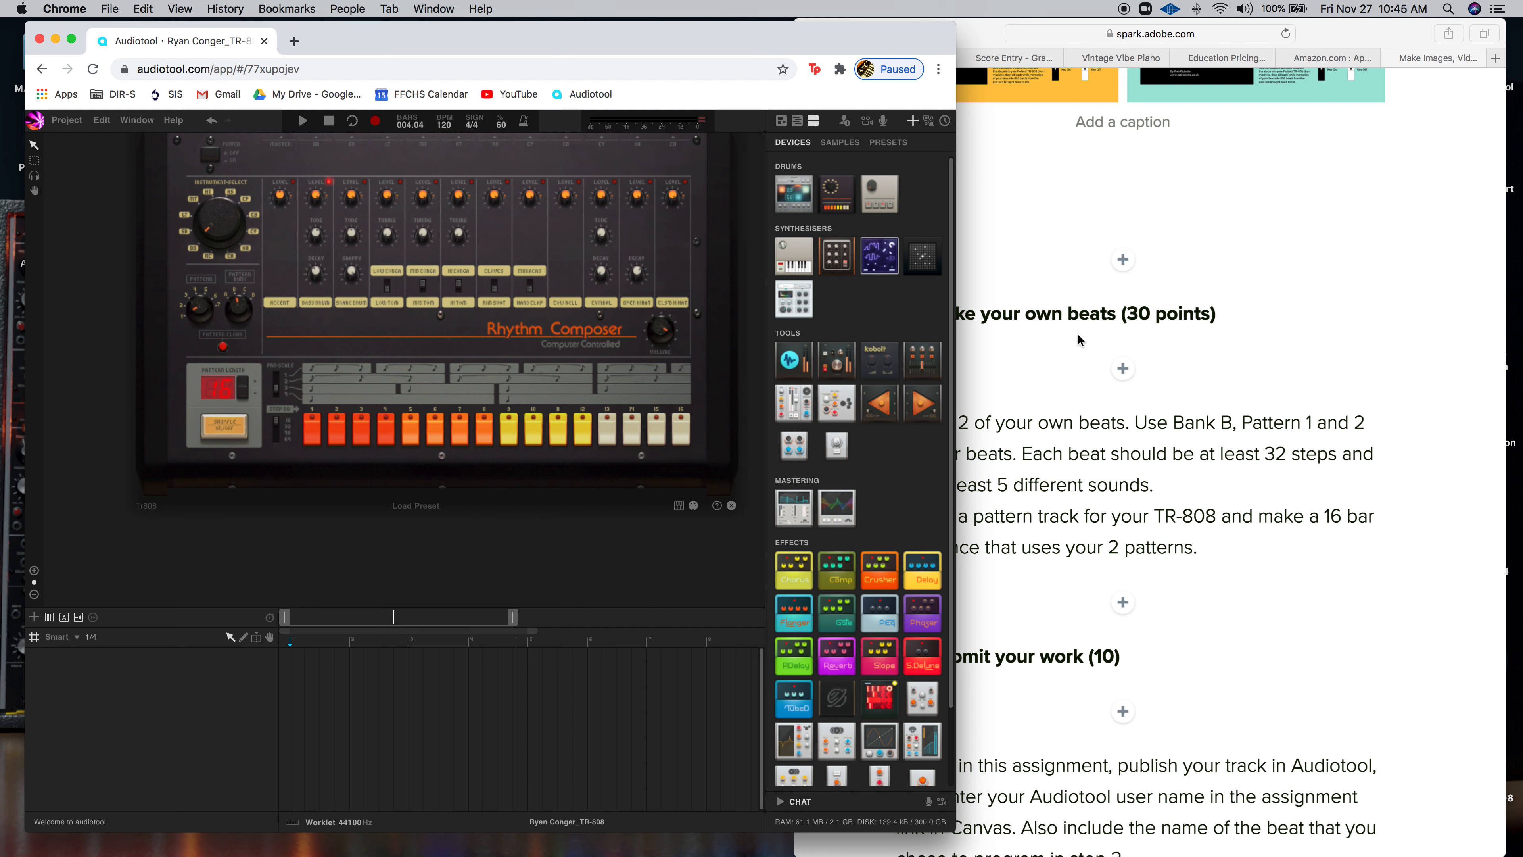
pyautogui.click(1220, 383)
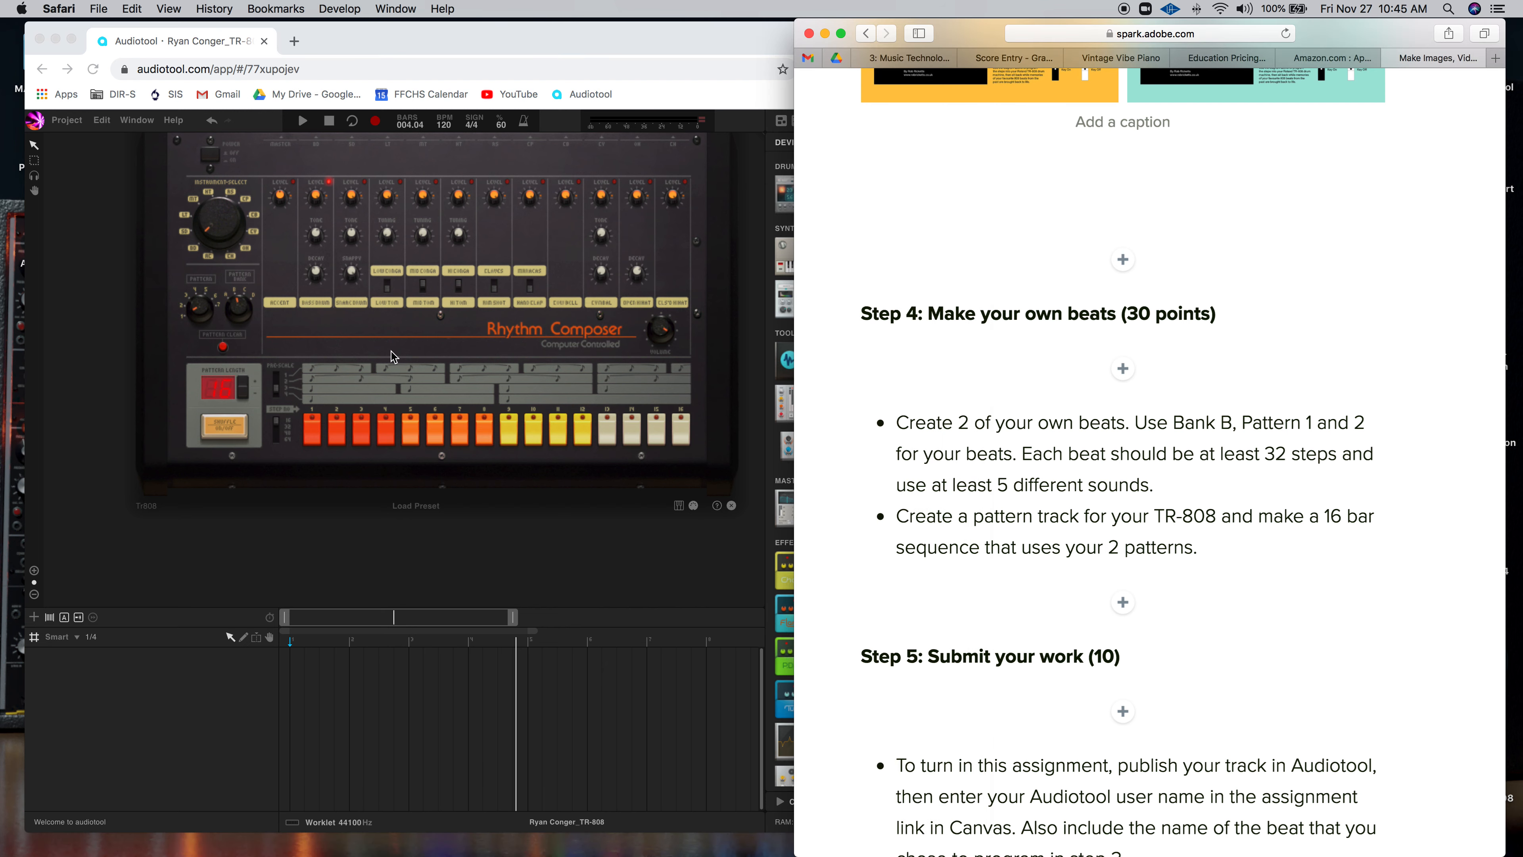
pyautogui.click(240, 309)
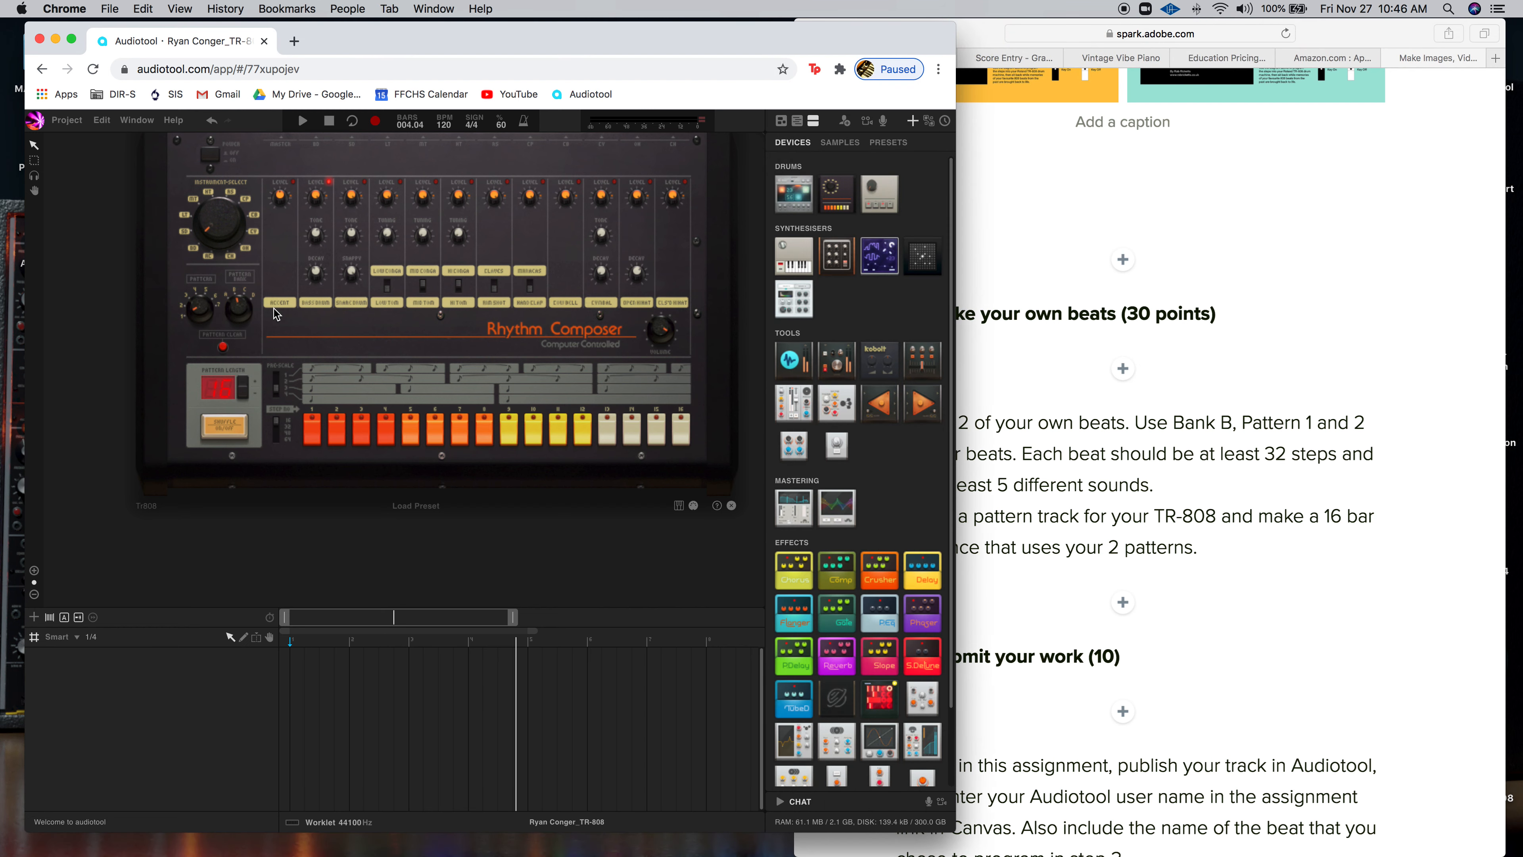
pyautogui.scroll(3, 326, 348)
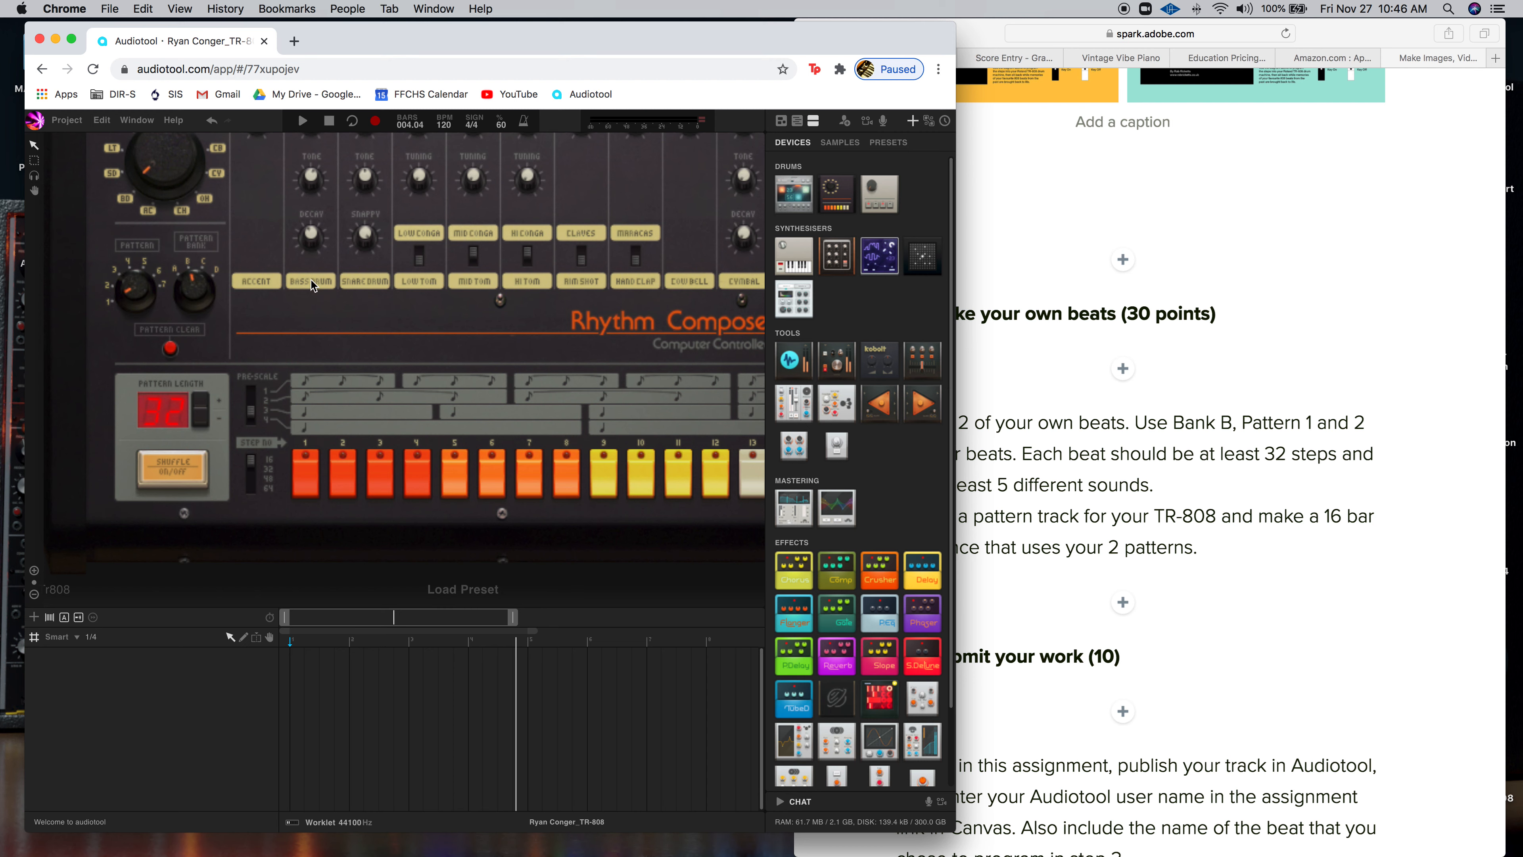
pyautogui.scroll(-3, 289, 217)
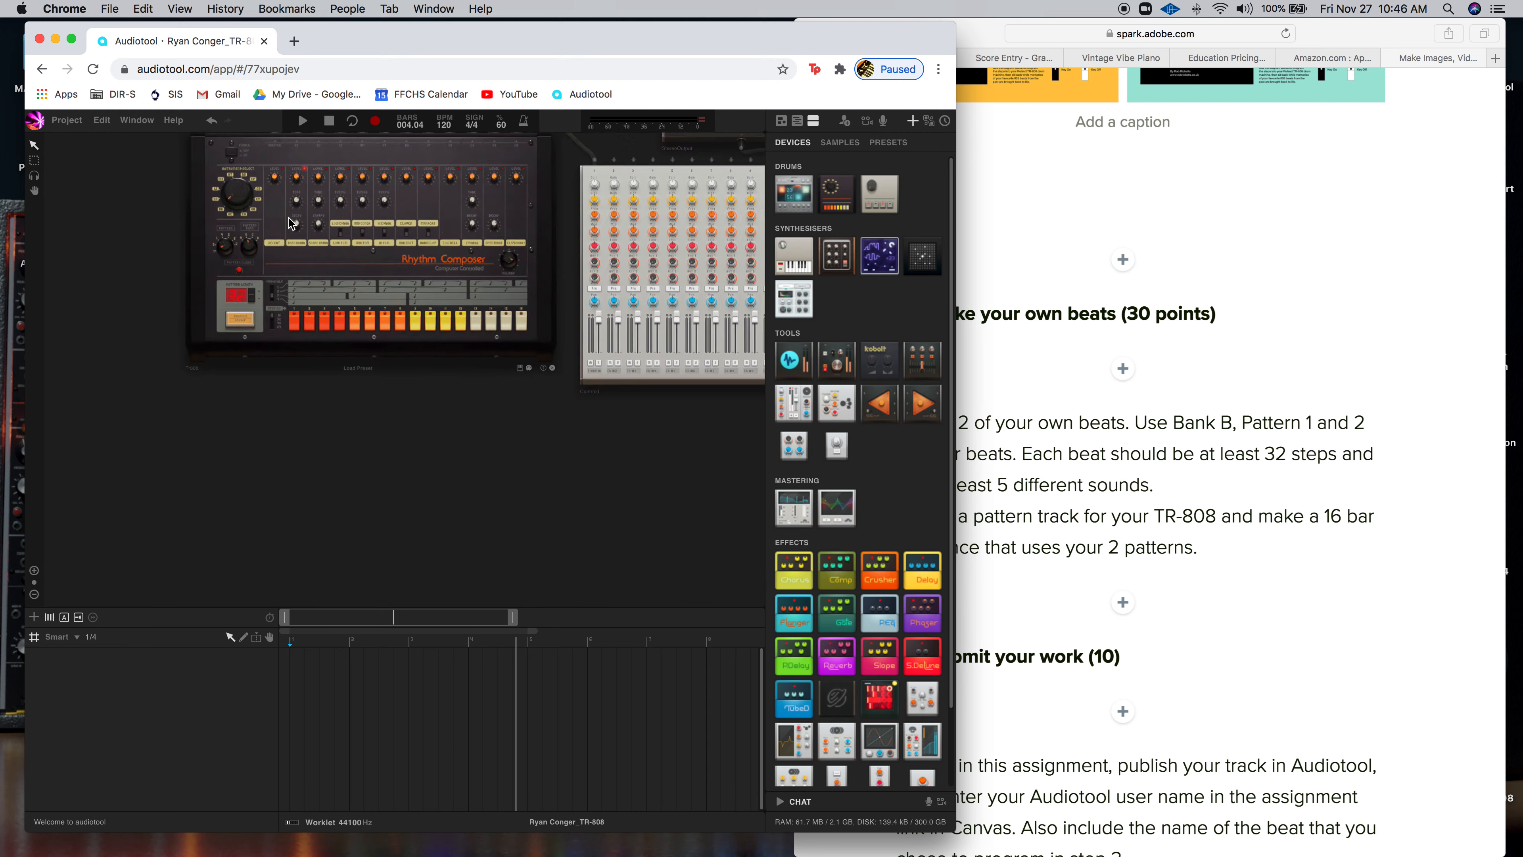
pyautogui.scroll(3, 290, 223)
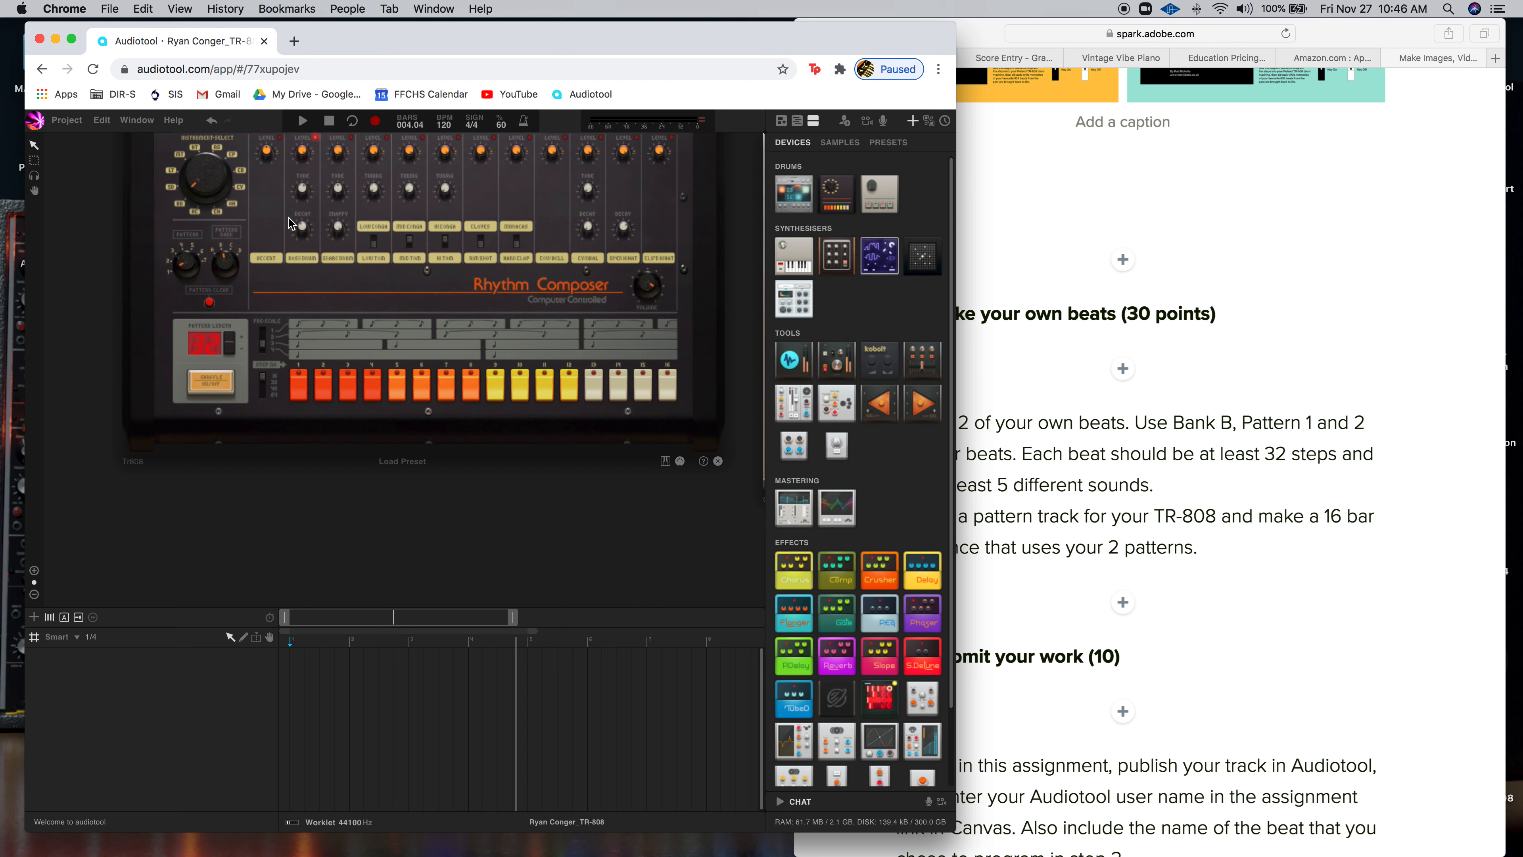
# - Start playback and program a TR-808 bass drum beat with hits on steps 1 and 3 and around steps 12 to 14
pyautogui.click(302, 383)
pyautogui.press('space')
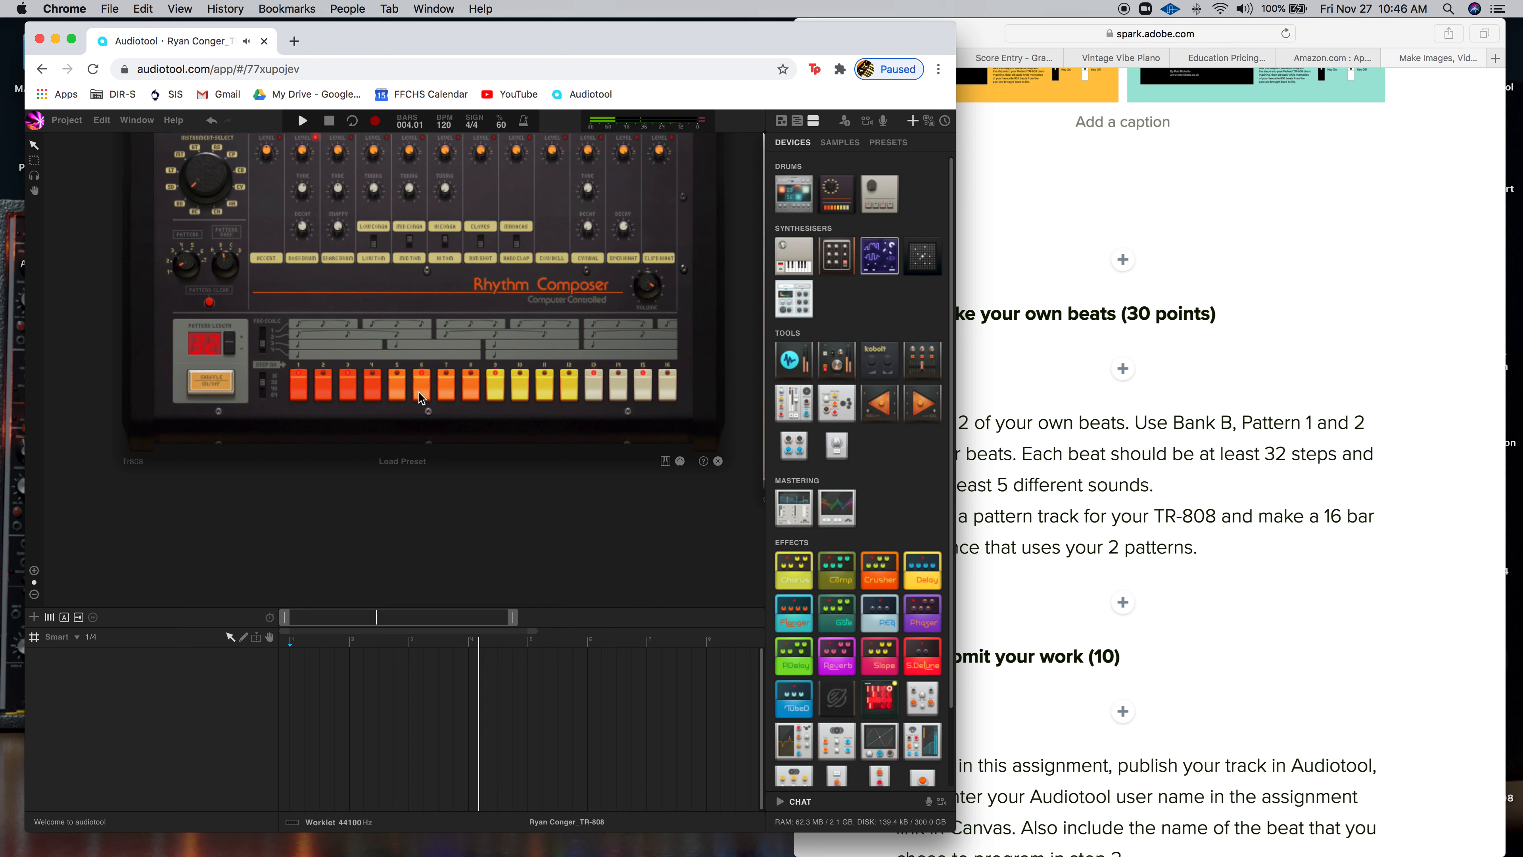
pyautogui.click(348, 381)
pyautogui.click(593, 383)
pyautogui.click(591, 386)
pyautogui.click(573, 386)
pyautogui.click(614, 383)
pyautogui.click(599, 386)
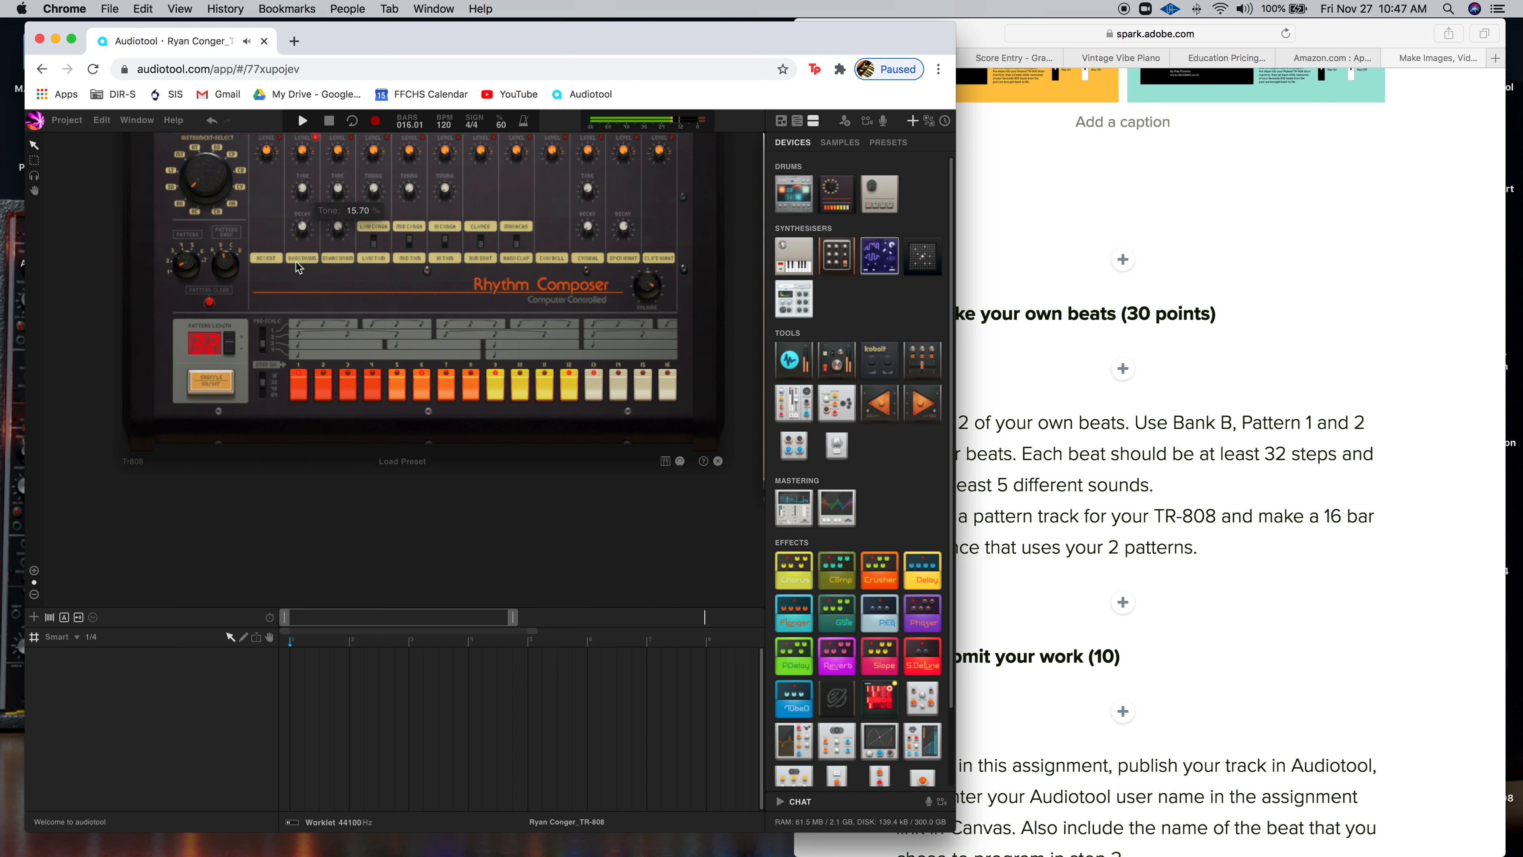
# - Adjust the bass drum's decay and place snare drum hits on steps 5 and 13
pyautogui.moveTo(301, 232)
pyautogui.moveTo(306, 243)
pyautogui.mouseDown()
pyautogui.moveTo(311, 141)
pyautogui.moveTo(302, 239)
pyautogui.moveTo(313, 153)
pyautogui.moveTo(304, 221)
pyautogui.mouseUp()
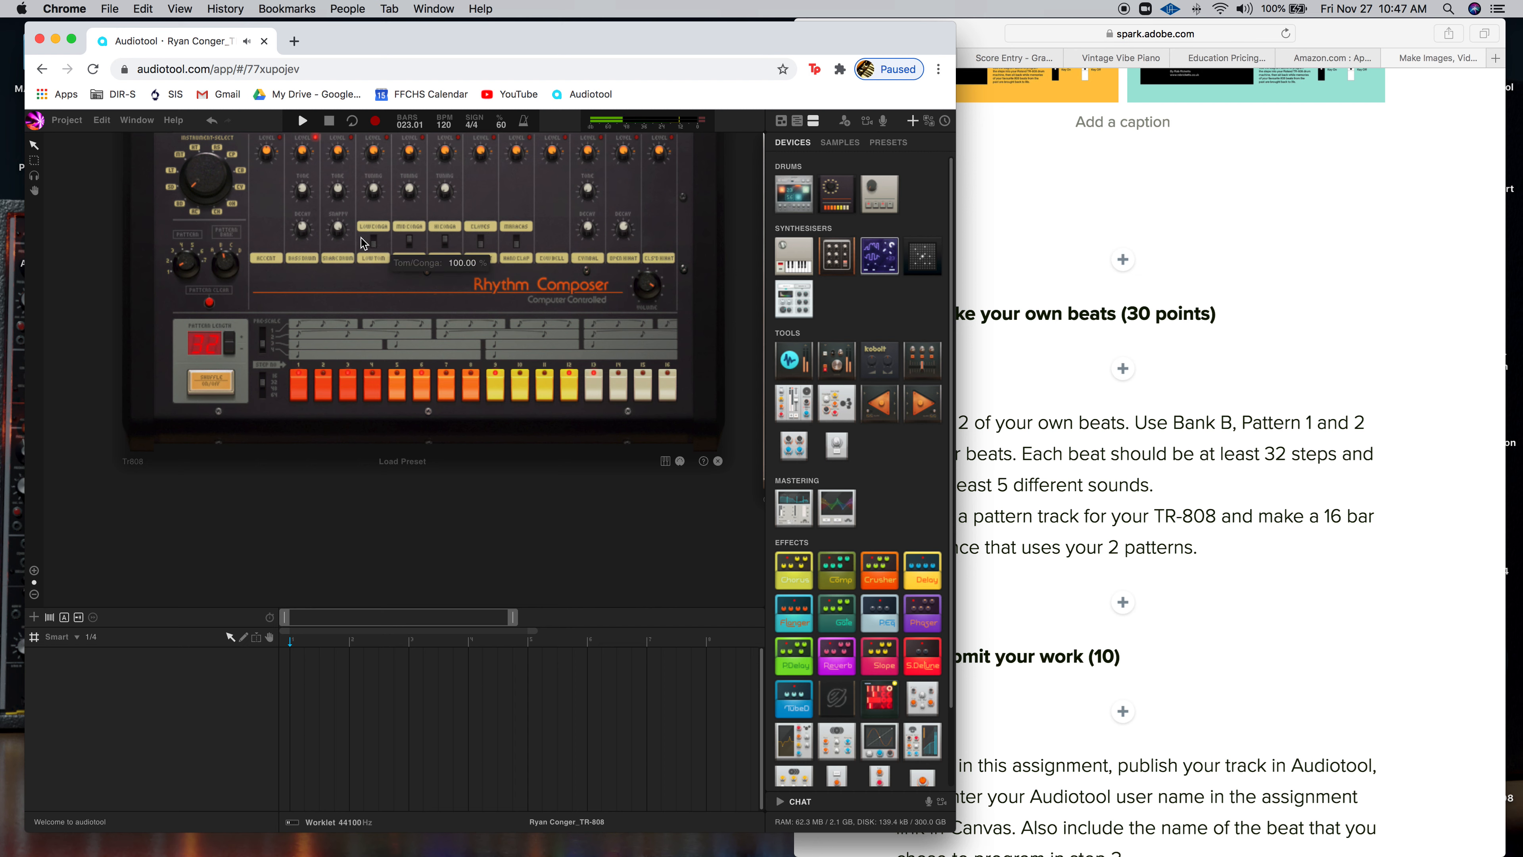
pyautogui.click(393, 396)
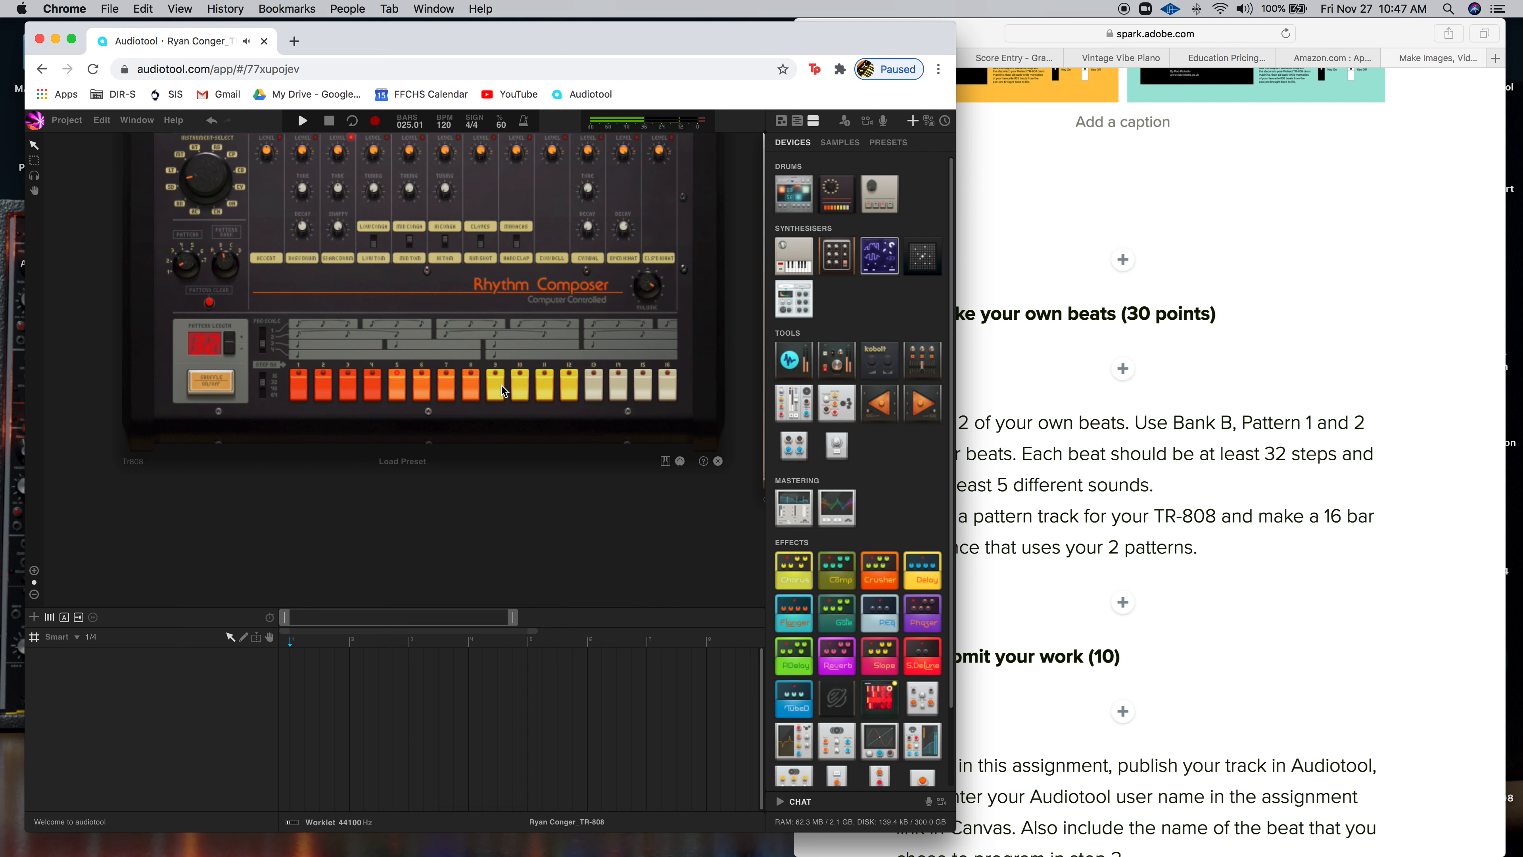
pyautogui.click(594, 395)
# - Program the low tom/conga with hits around step 5 and on steps 11, 12 and 13
pyautogui.click(394, 383)
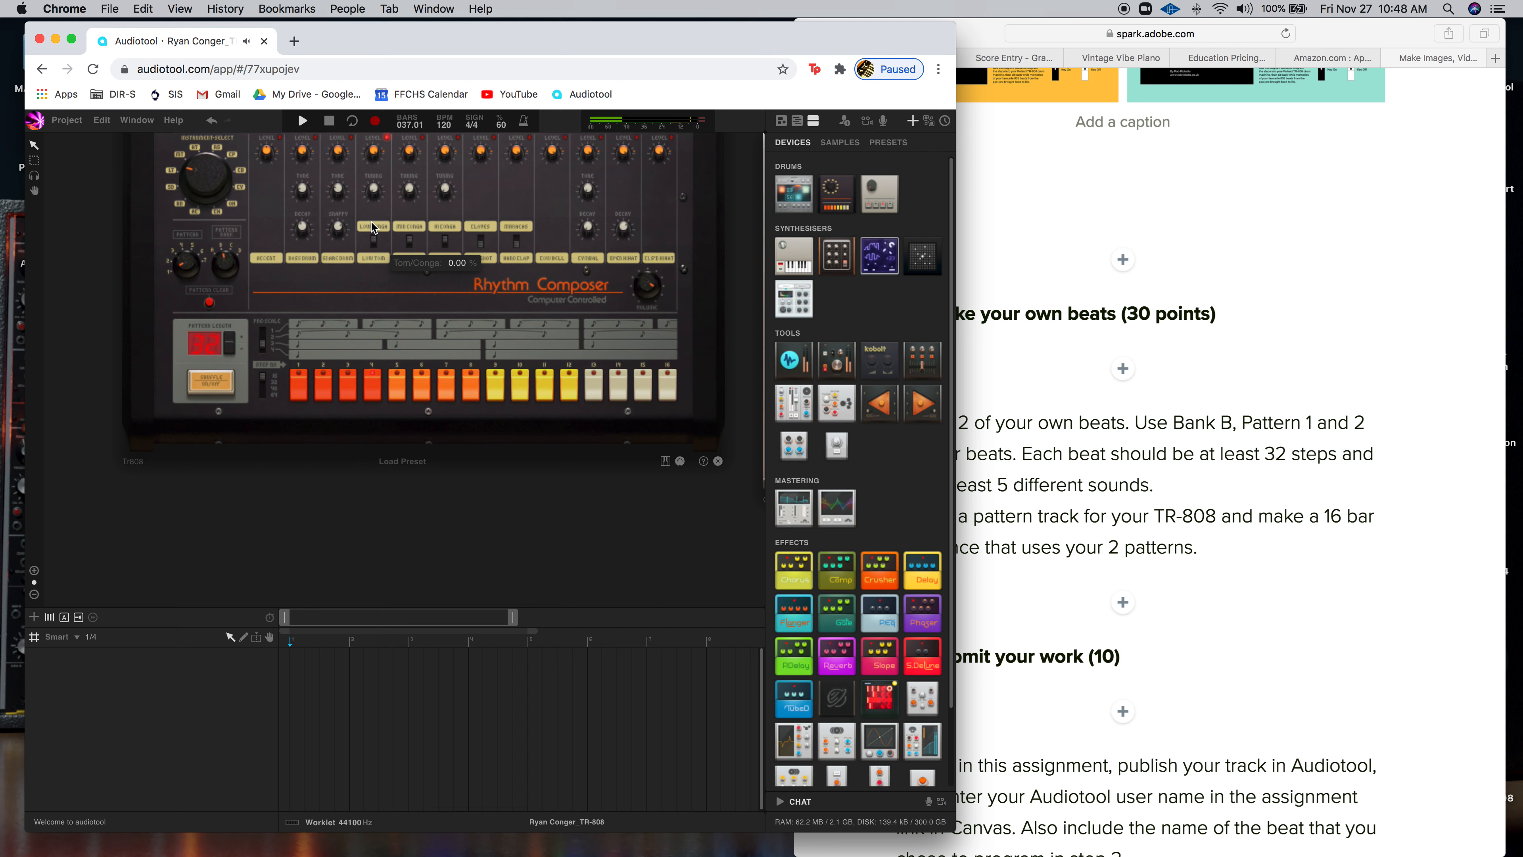
pyautogui.click(398, 387)
pyautogui.click(554, 383)
pyautogui.click(569, 387)
pyautogui.click(594, 387)
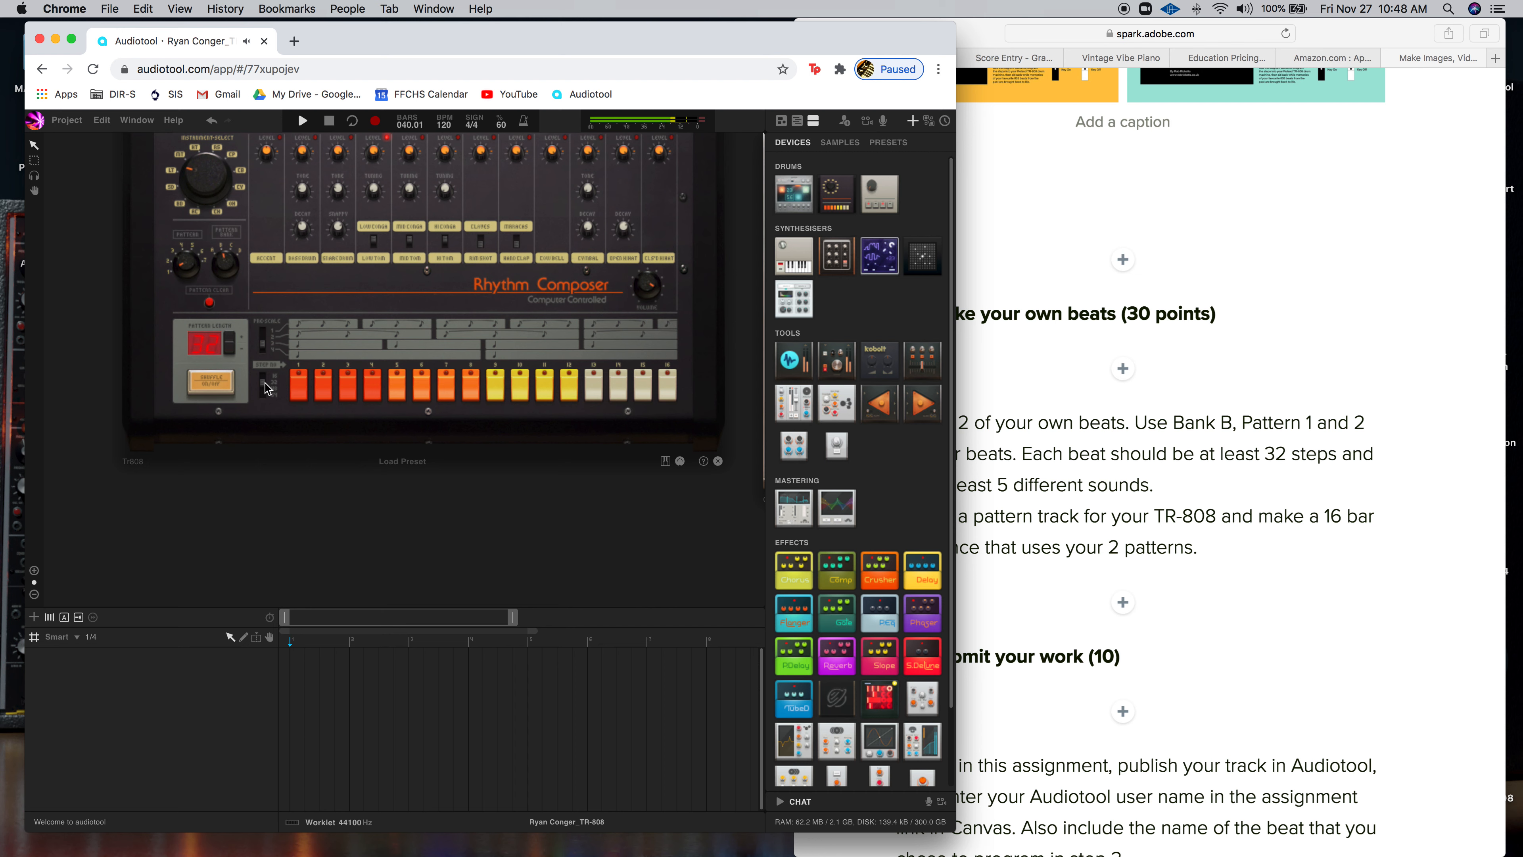
# - Program the mid and high tom/conga sounds with hits on steps 6, 7, 10, 15 and 16
pyautogui.click(432, 387)
pyautogui.click(519, 387)
pyautogui.click(648, 383)
pyautogui.click(660, 384)
pyautogui.click(446, 388)
# - Balance the tom/conga volumes, setting the low one's level to -12.51 dB and lowering the mid one's level
pyautogui.moveTo(437, 181)
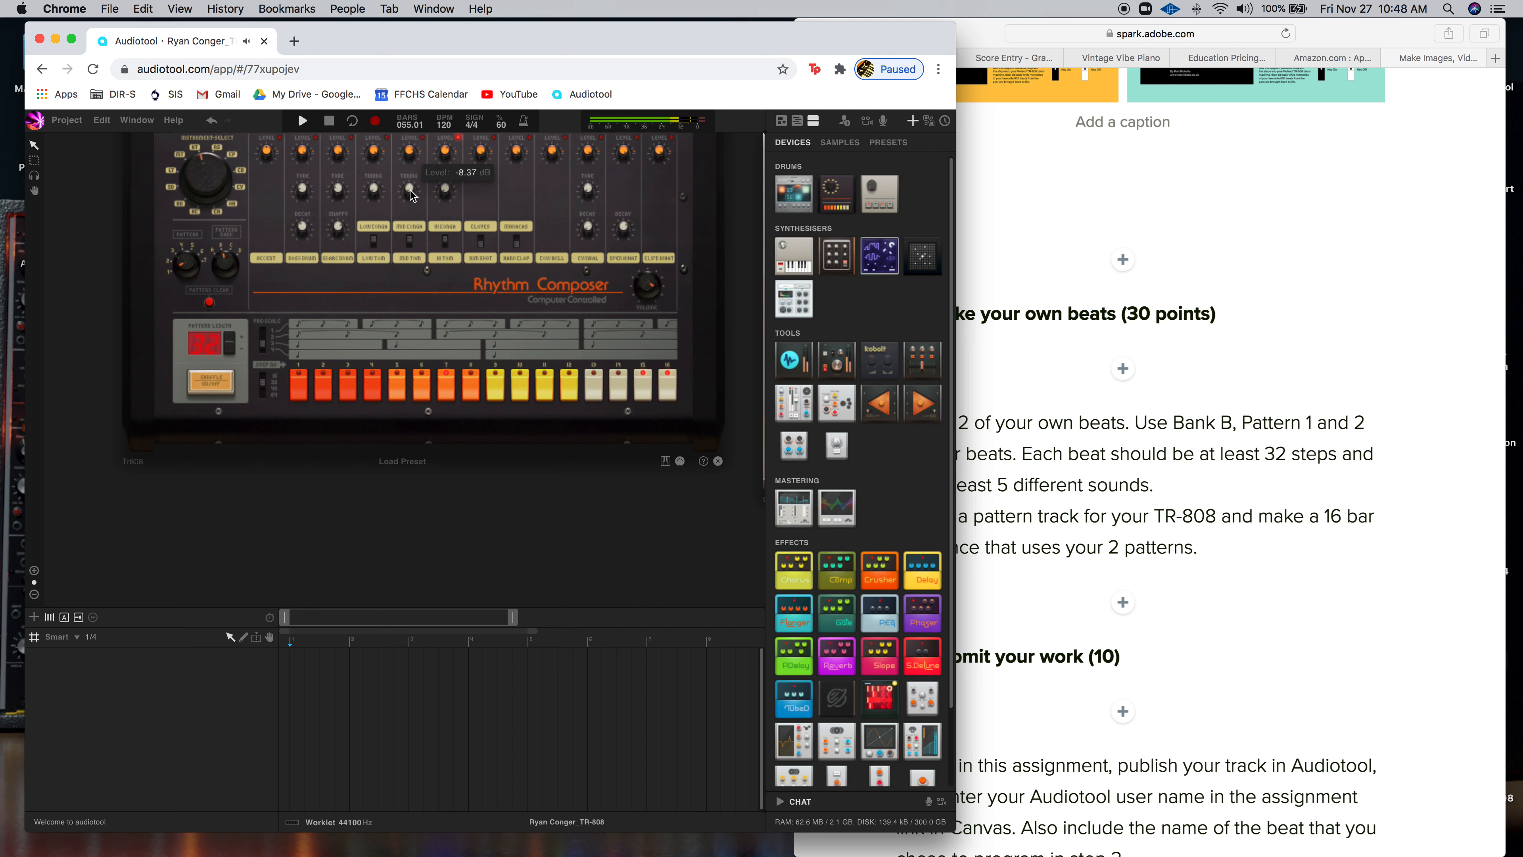
pyautogui.moveTo(374, 207); pyautogui.dragTo(374, 208)
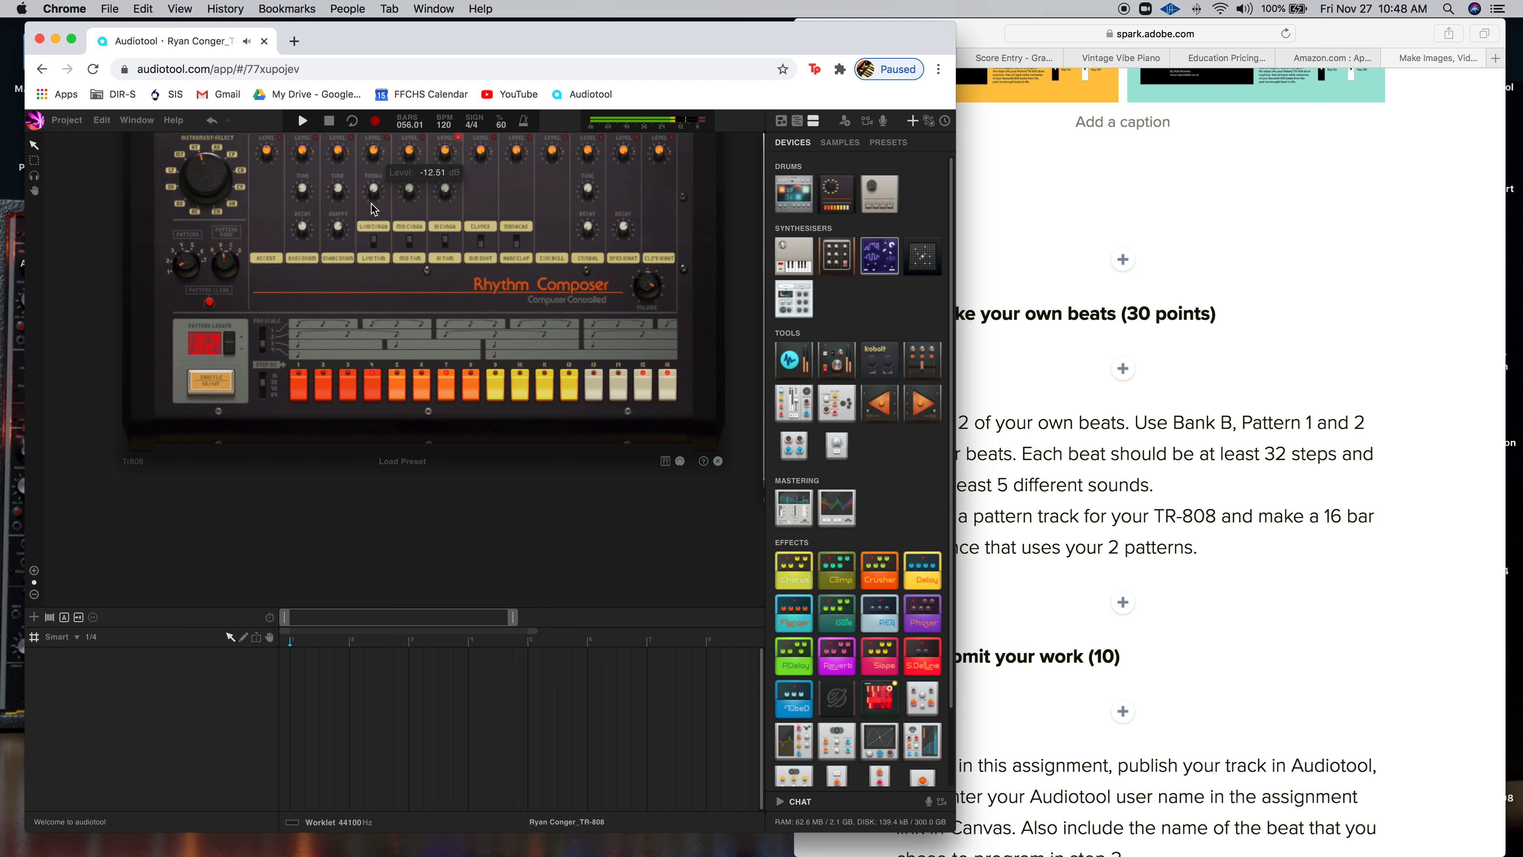
pyautogui.moveTo(406, 152); pyautogui.dragTo(405, 162)
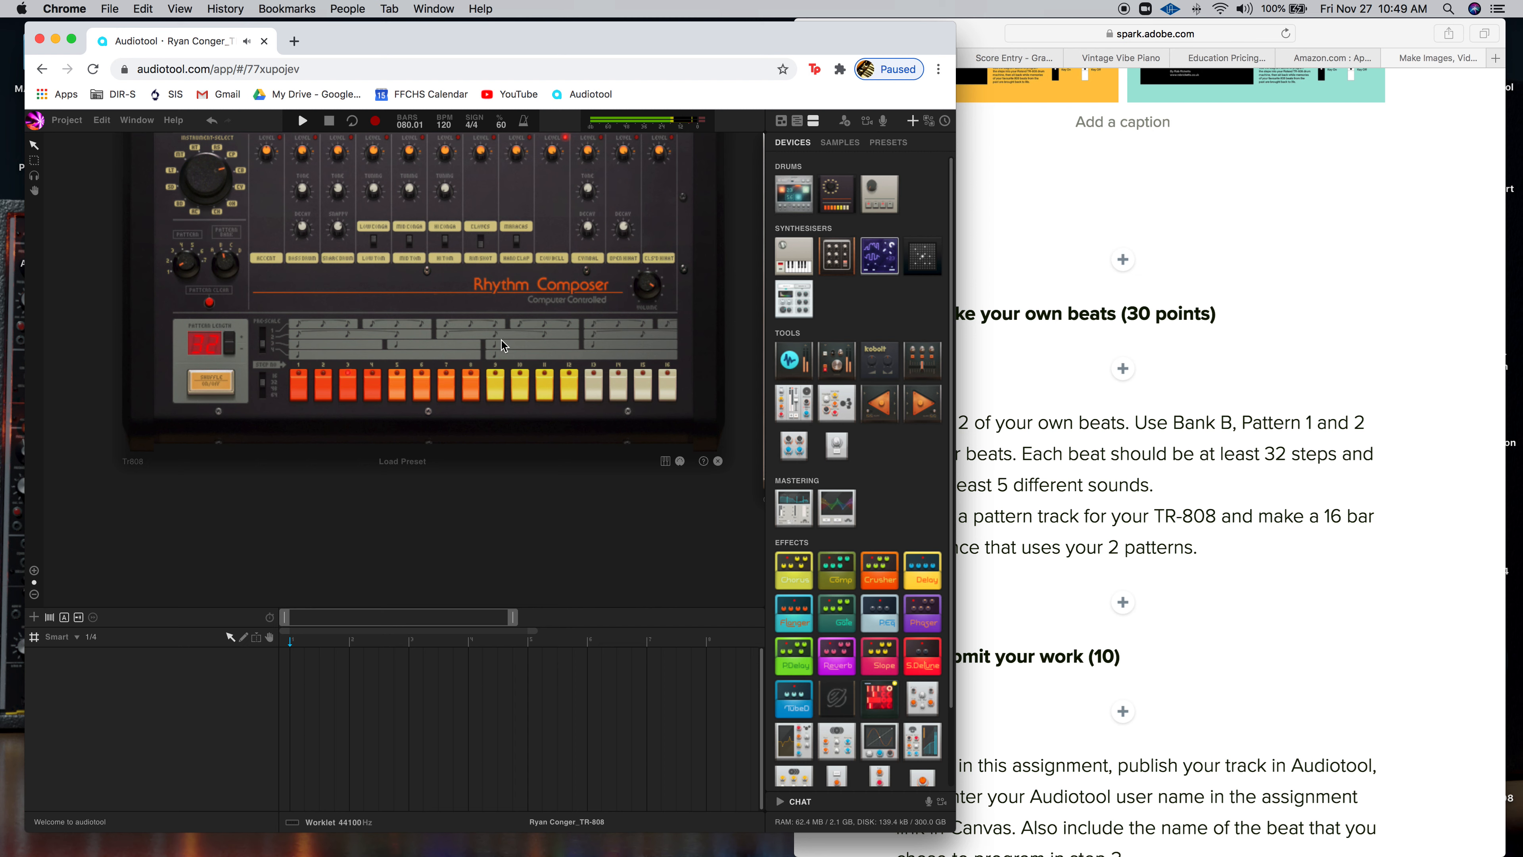
# - Turn down the cowbell's level and stop playback
pyautogui.moveTo(551, 164)
pyautogui.moveTo(551, 164); pyautogui.dragTo(554, 207)
pyautogui.press('space')
# - Switch the TR-808 to pattern 2 and program bass drum and snare drum hits for its beat
pyautogui.moveTo(187, 272); pyautogui.dragTo(183, 240)
pyautogui.click(300, 259)
pyautogui.moveTo(353, 376); pyautogui.dragTo(437, 385)
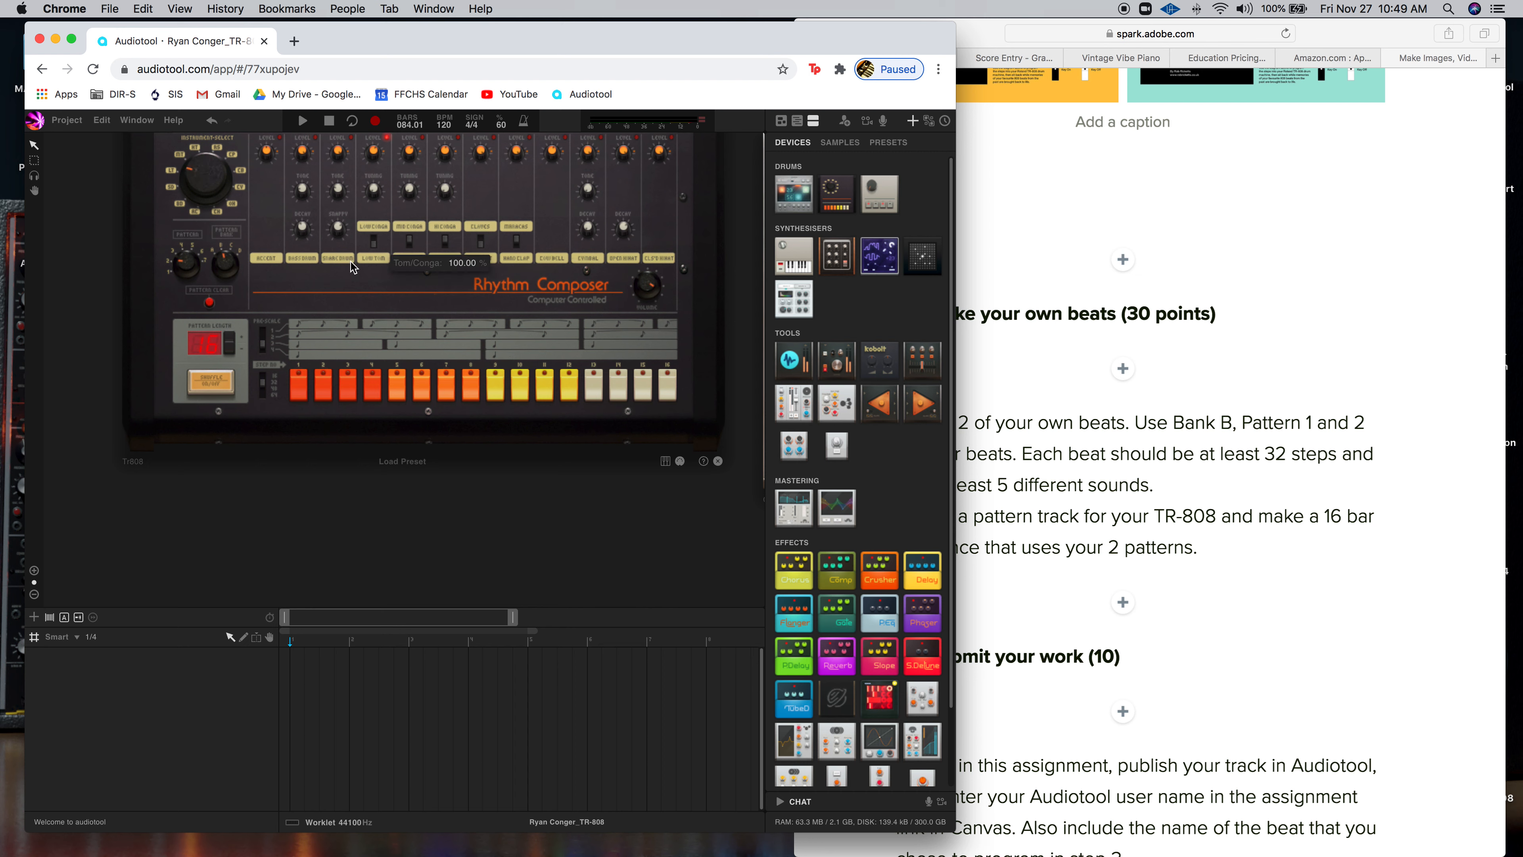
pyautogui.click(337, 259)
pyautogui.moveTo(504, 394); pyautogui.dragTo(583, 387)
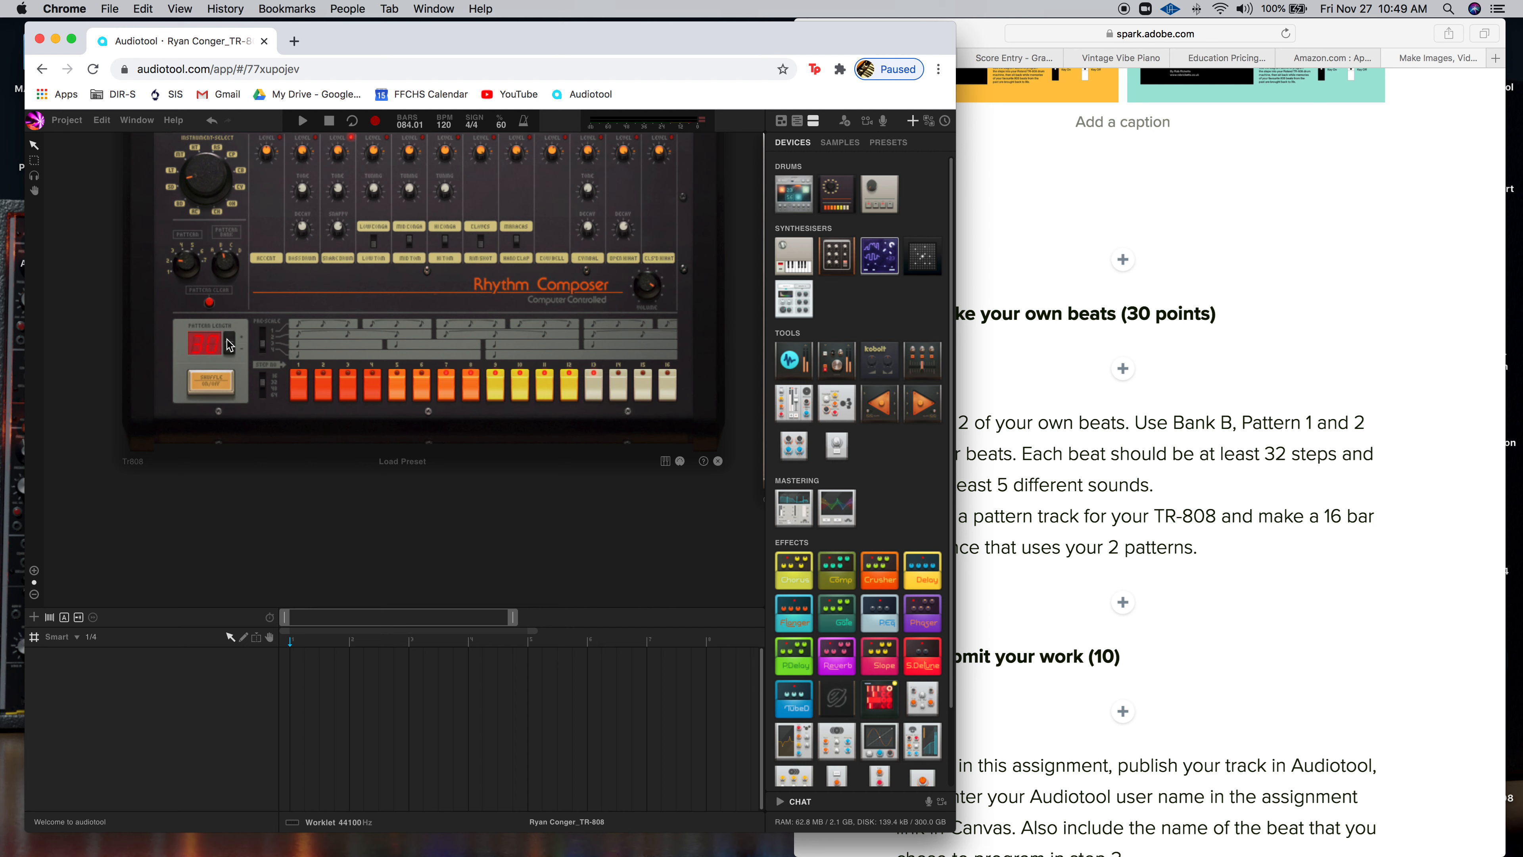
# - Change the displayed step range and add hits on step buttons 1, 9 and 15, selecting the bass drum for the last two
pyautogui.click(262, 377)
pyautogui.click(298, 384)
pyautogui.click(304, 259)
pyautogui.click(496, 387)
pyautogui.click(643, 384)
# - Check the assignment's sequencing requirement and create a pattern track for the TR-808
pyautogui.click(1221, 333)
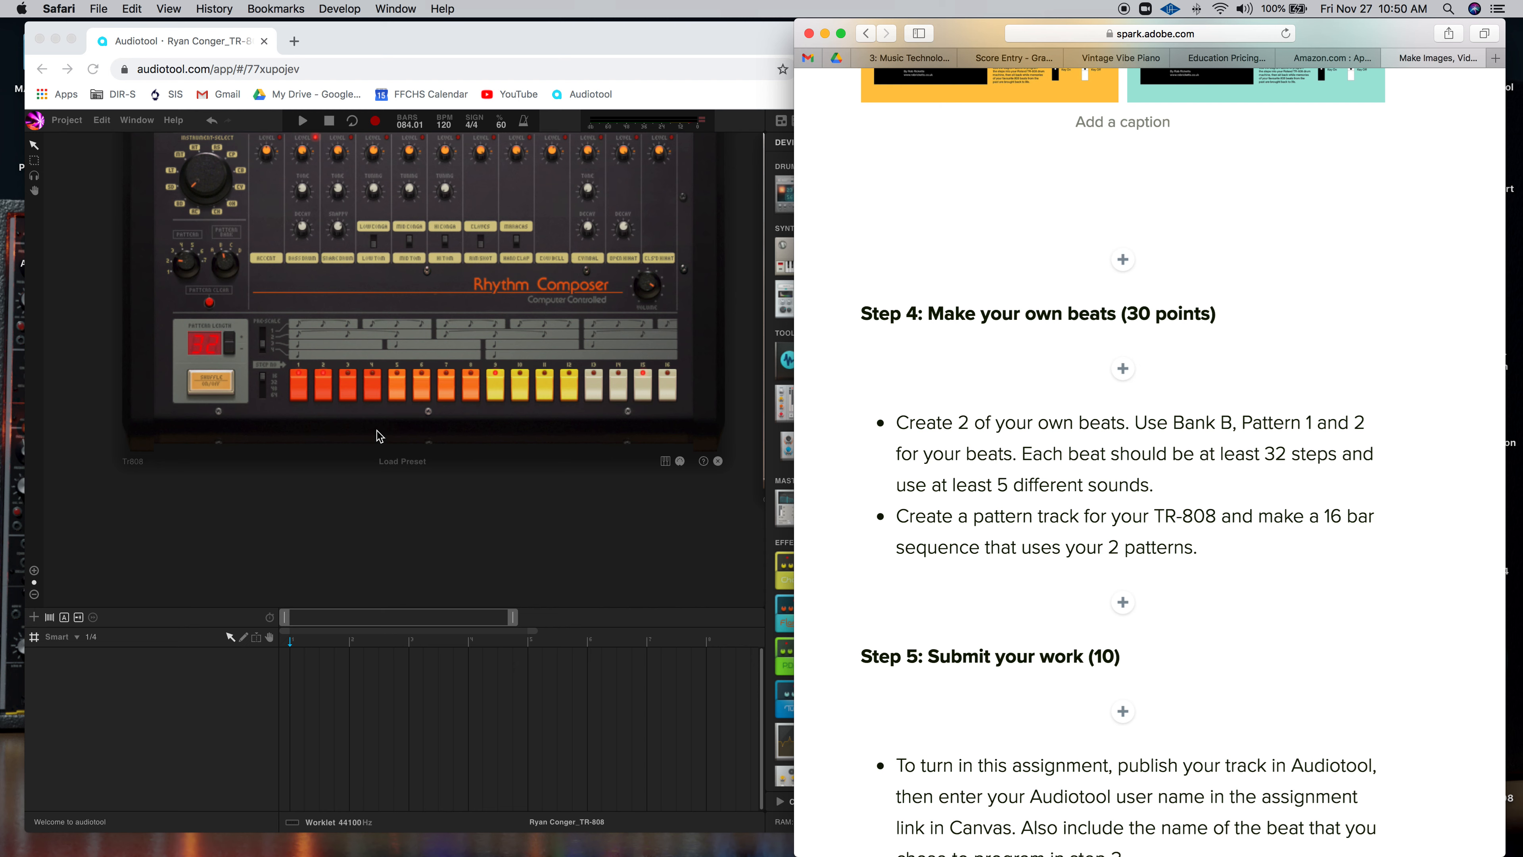
pyautogui.click(380, 293)
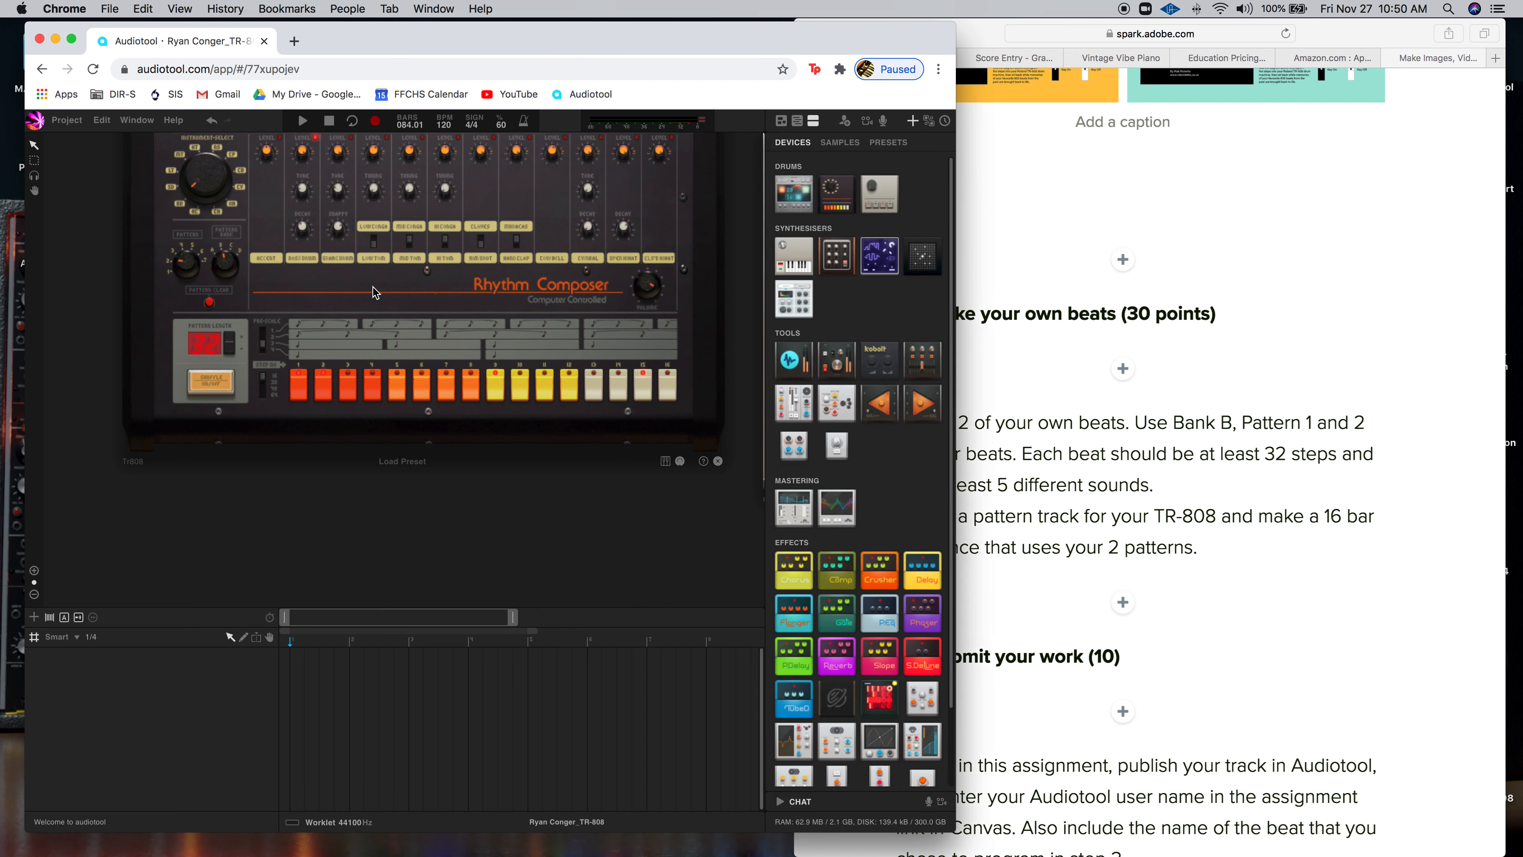
pyautogui.rightClick(343, 294)
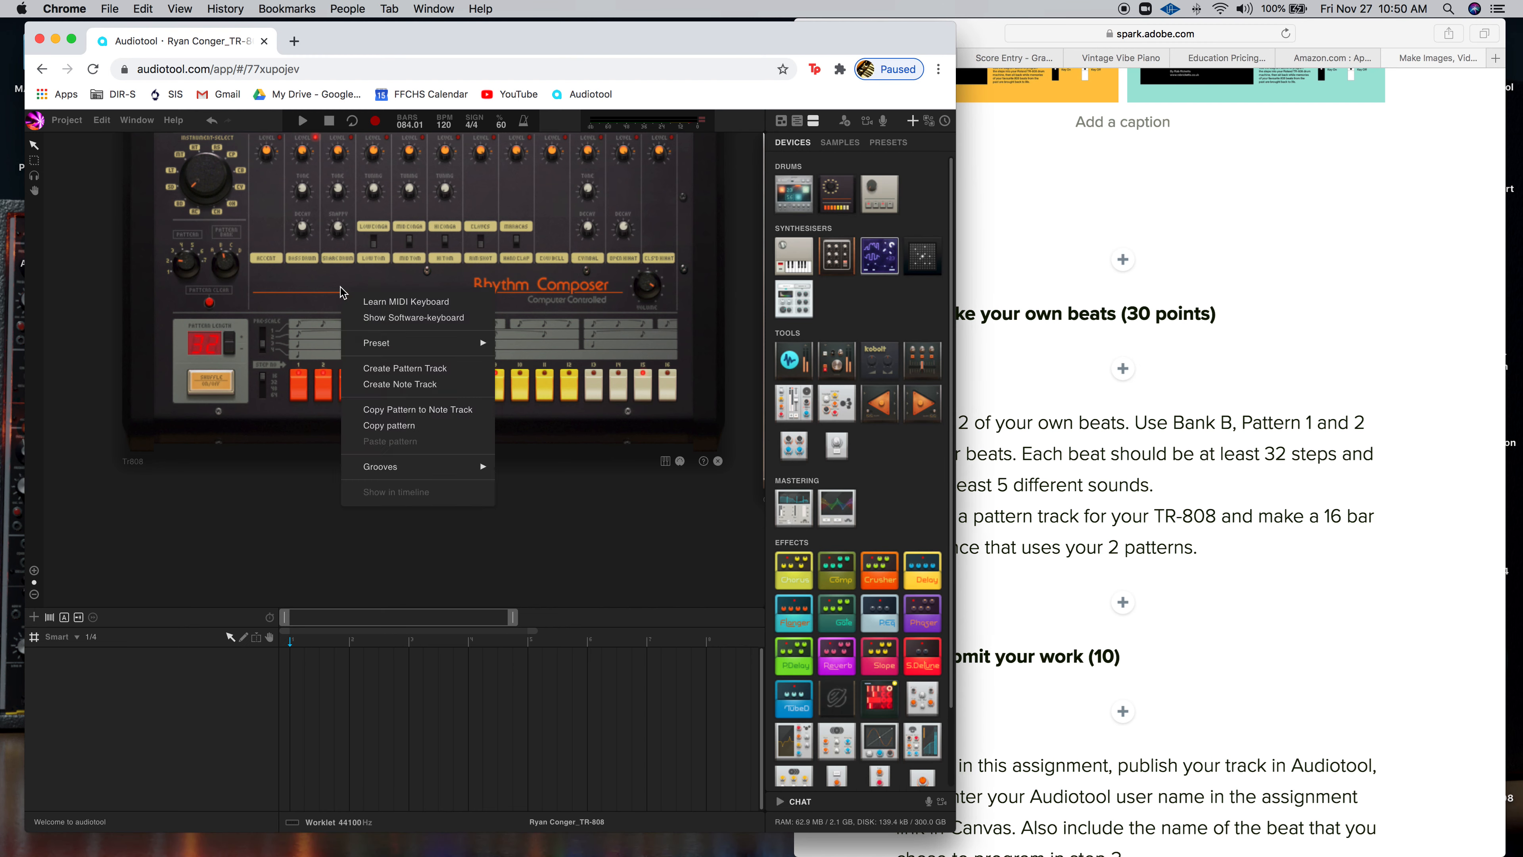
pyautogui.click(406, 370)
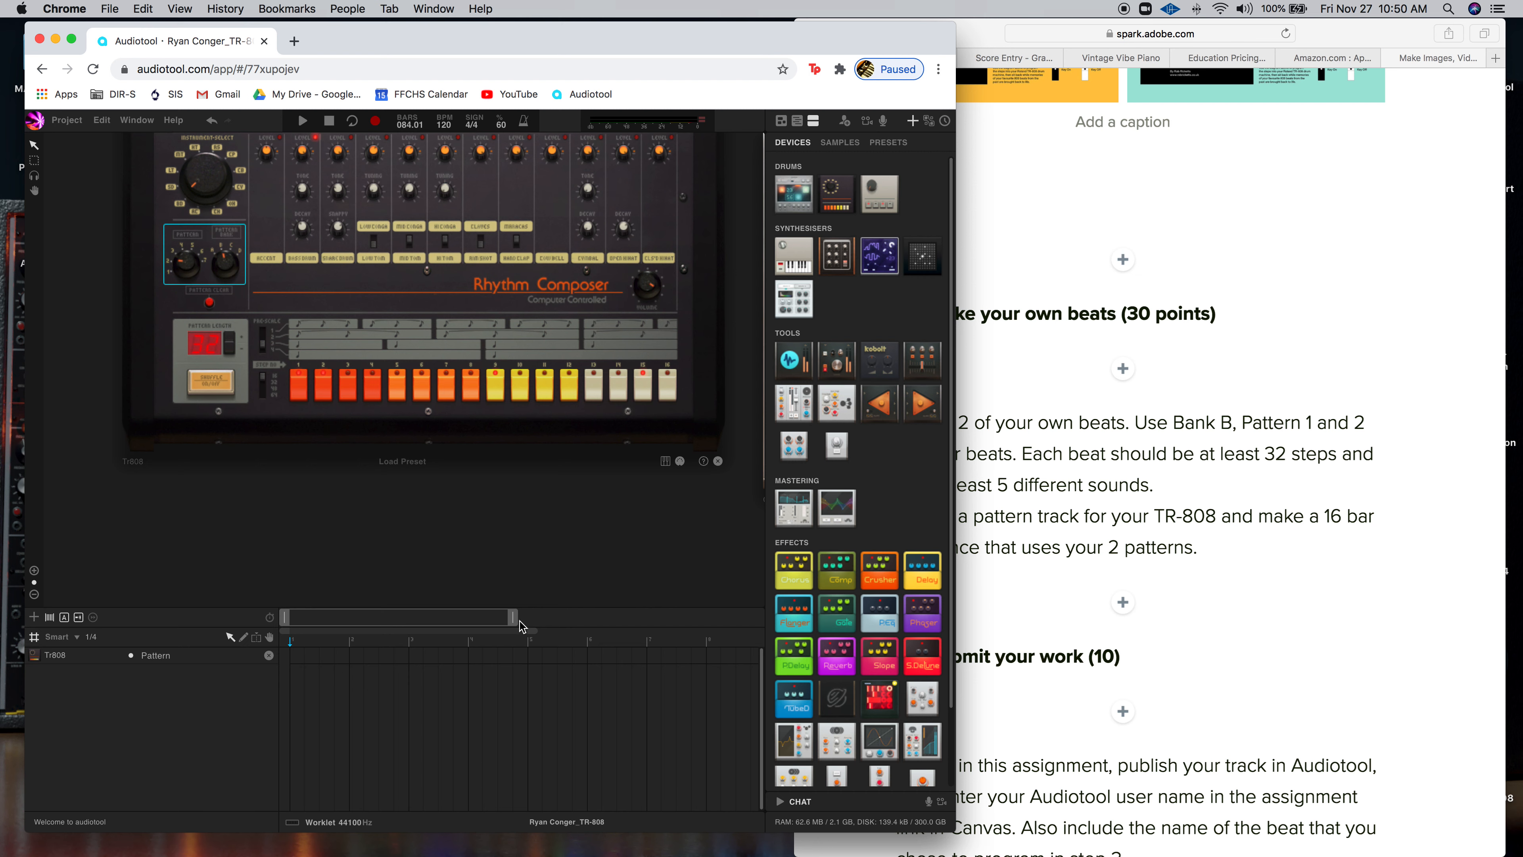
# - Show more bars in the timeline and set the song's end marker to bar 17
pyautogui.moveTo(514, 622); pyautogui.dragTo(754, 649)
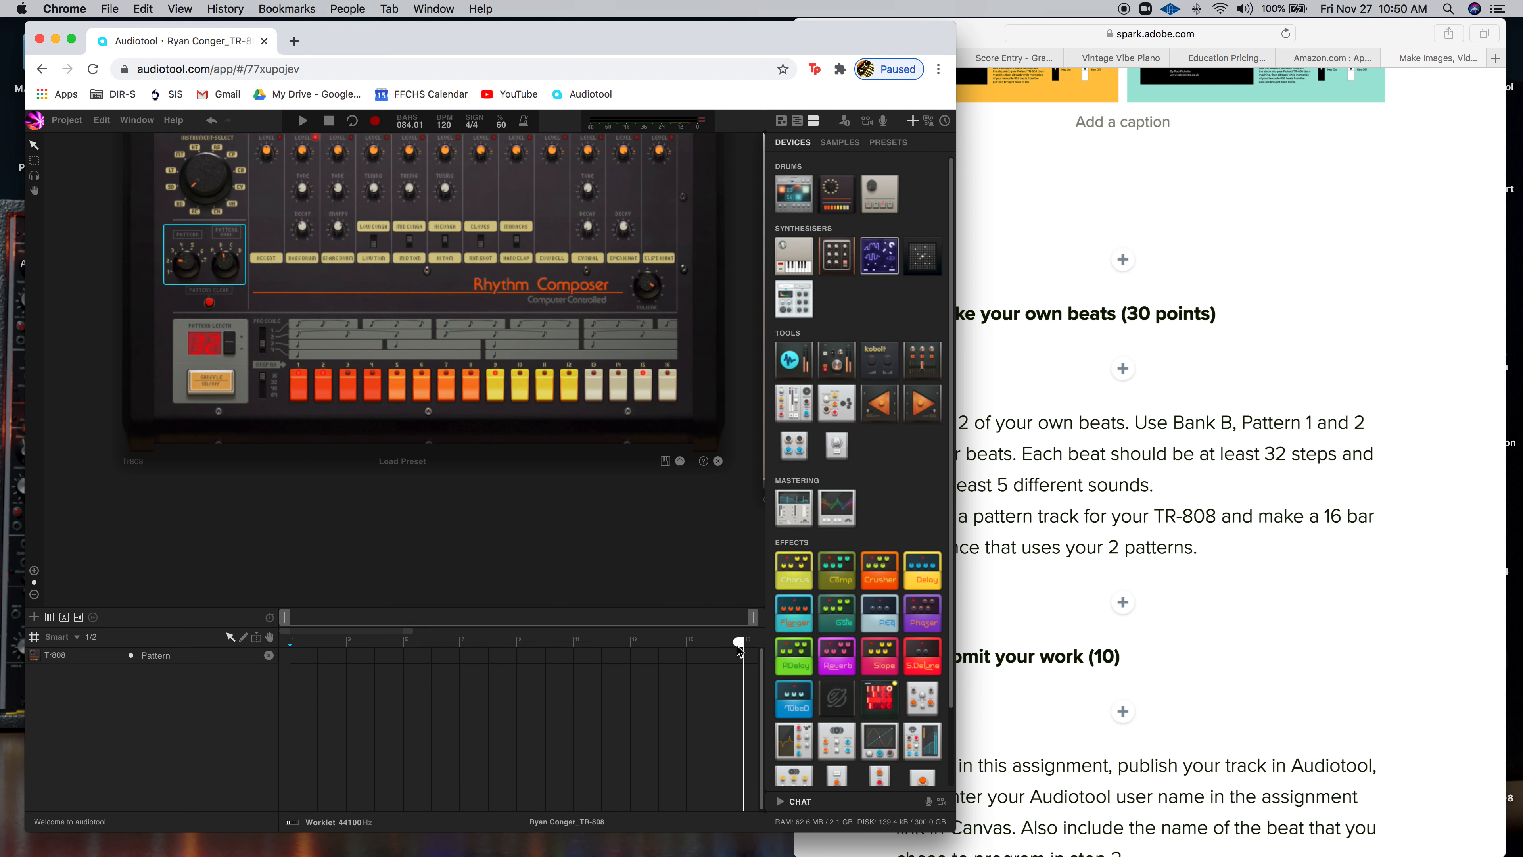
pyautogui.moveTo(738, 644); pyautogui.dragTo(511, 643)
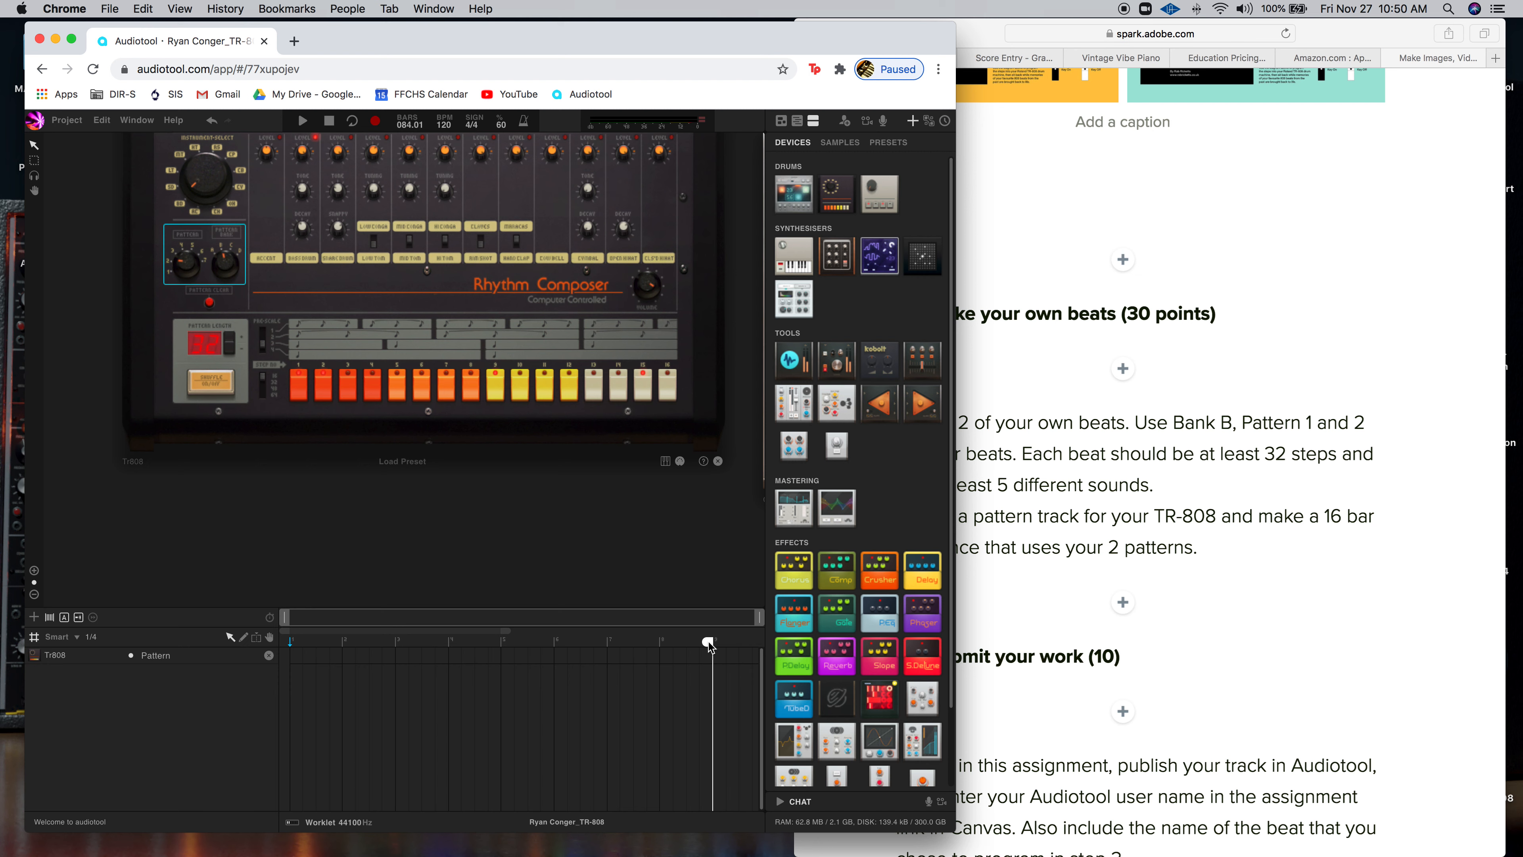
pyautogui.doubleClick(709, 643)
pyautogui.press('Return')
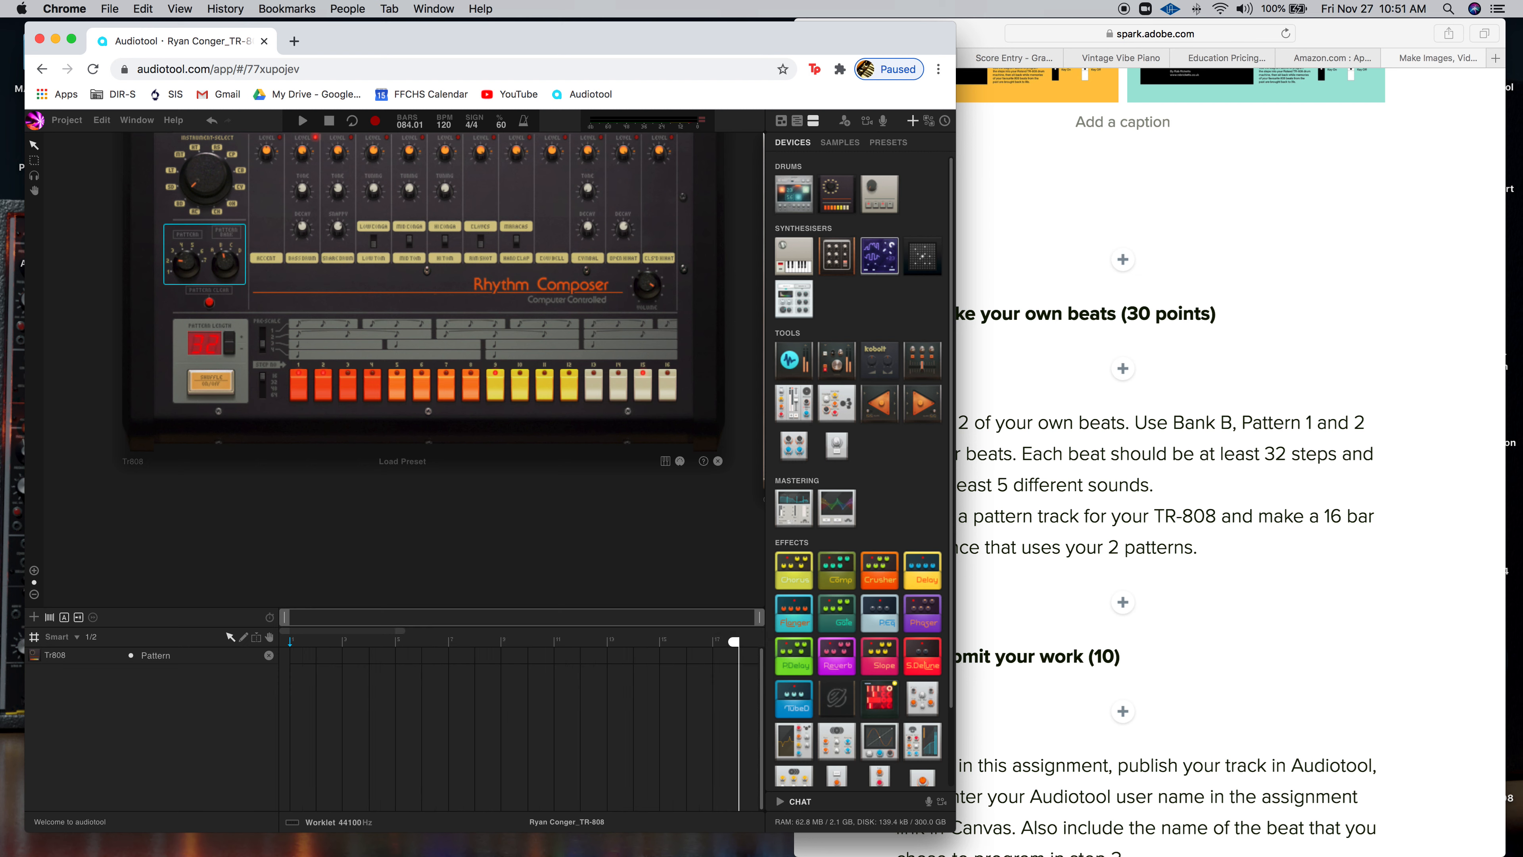
pyautogui.doubleClick(735, 644)
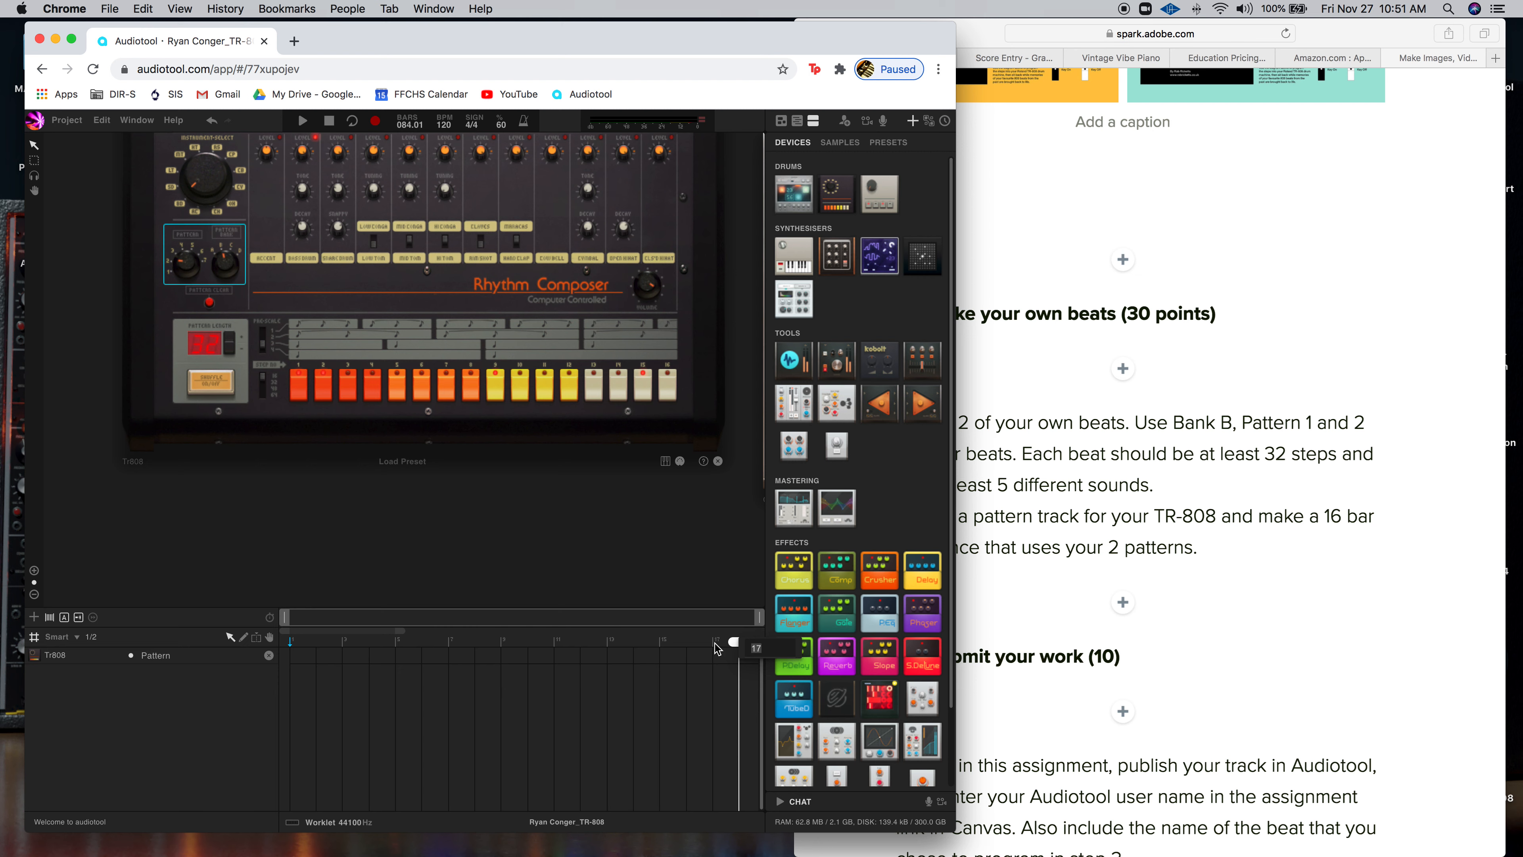
pyautogui.click(735, 641)
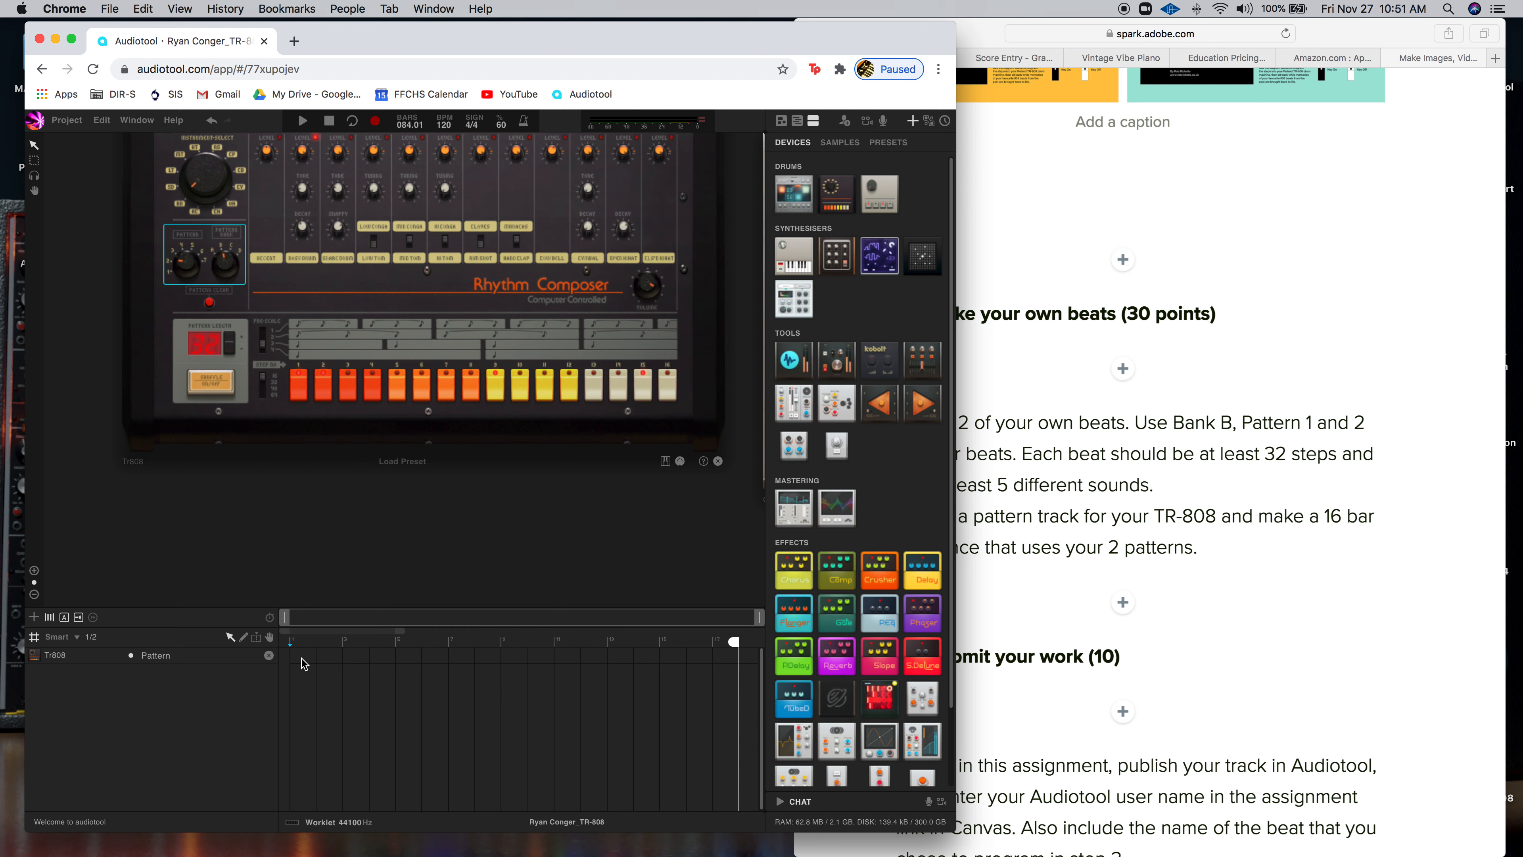
# - Add a pattern region for B1 at bar 1 of the TR-808 track and extend it to 4 bars
pyautogui.doubleClick(296, 657)
pyautogui.rightClick(301, 663)
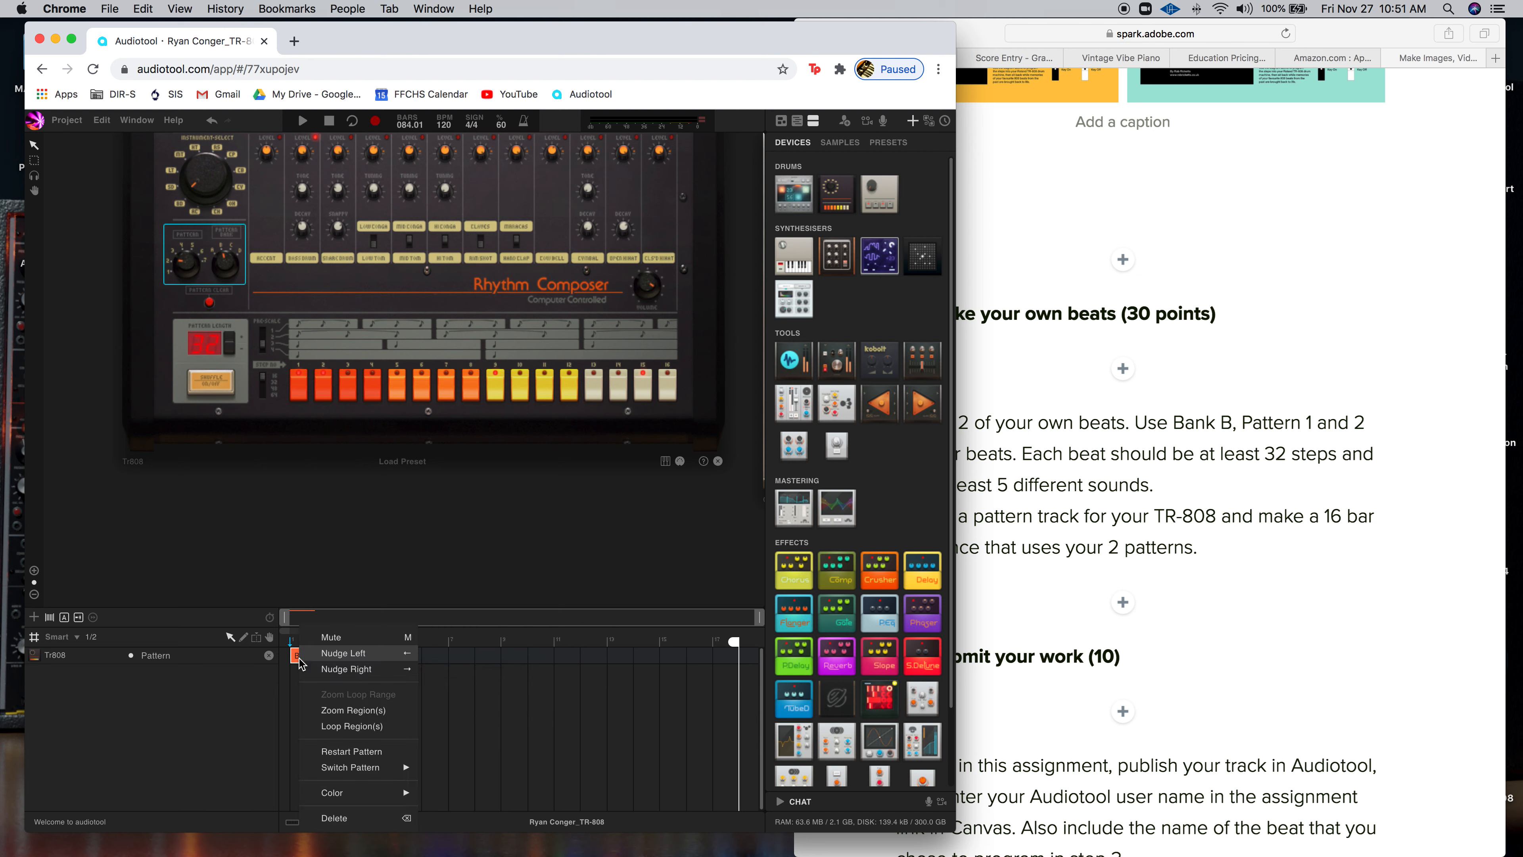
pyautogui.moveTo(336, 768)
pyautogui.moveTo(444, 783)
pyautogui.click(561, 723)
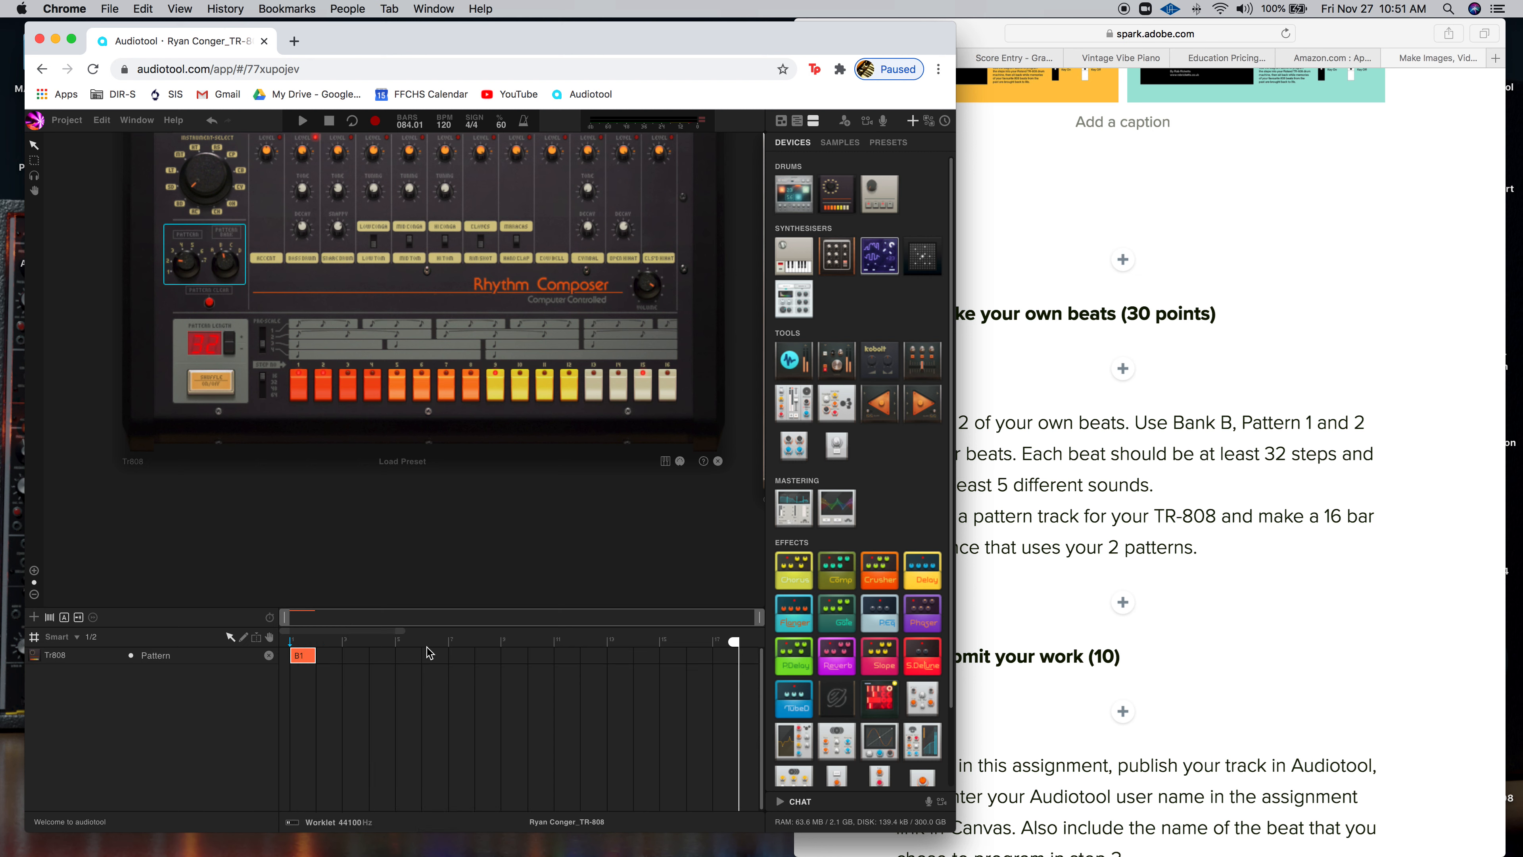
pyautogui.moveTo(312, 661); pyautogui.dragTo(392, 663)
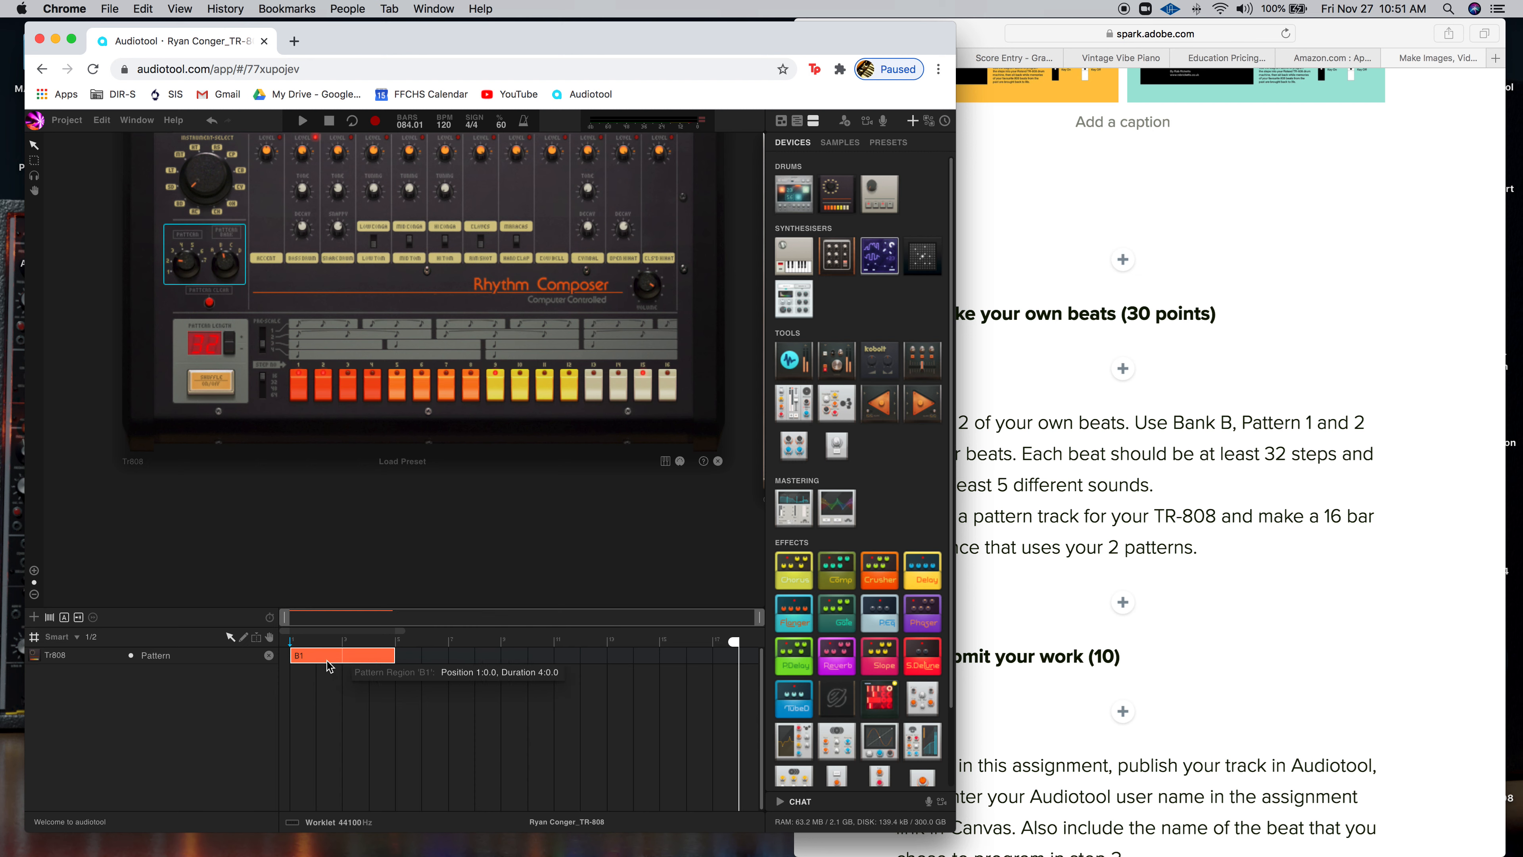
# - Add a pattern region for B2 directly after the B1 region and extend it to 4 bars
pyautogui.doubleClick(417, 656)
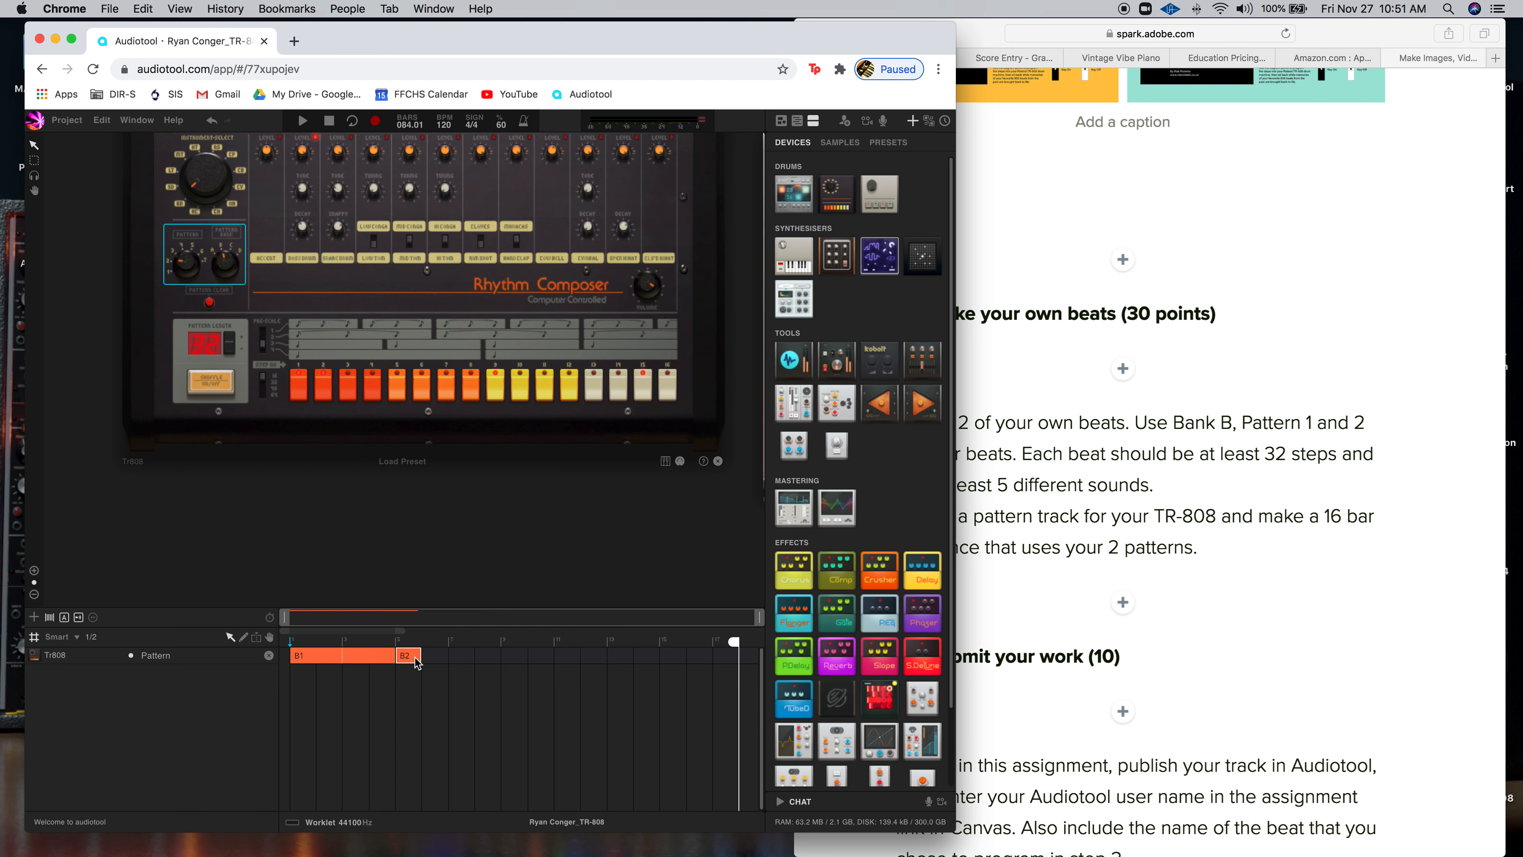
pyautogui.rightClick(415, 658)
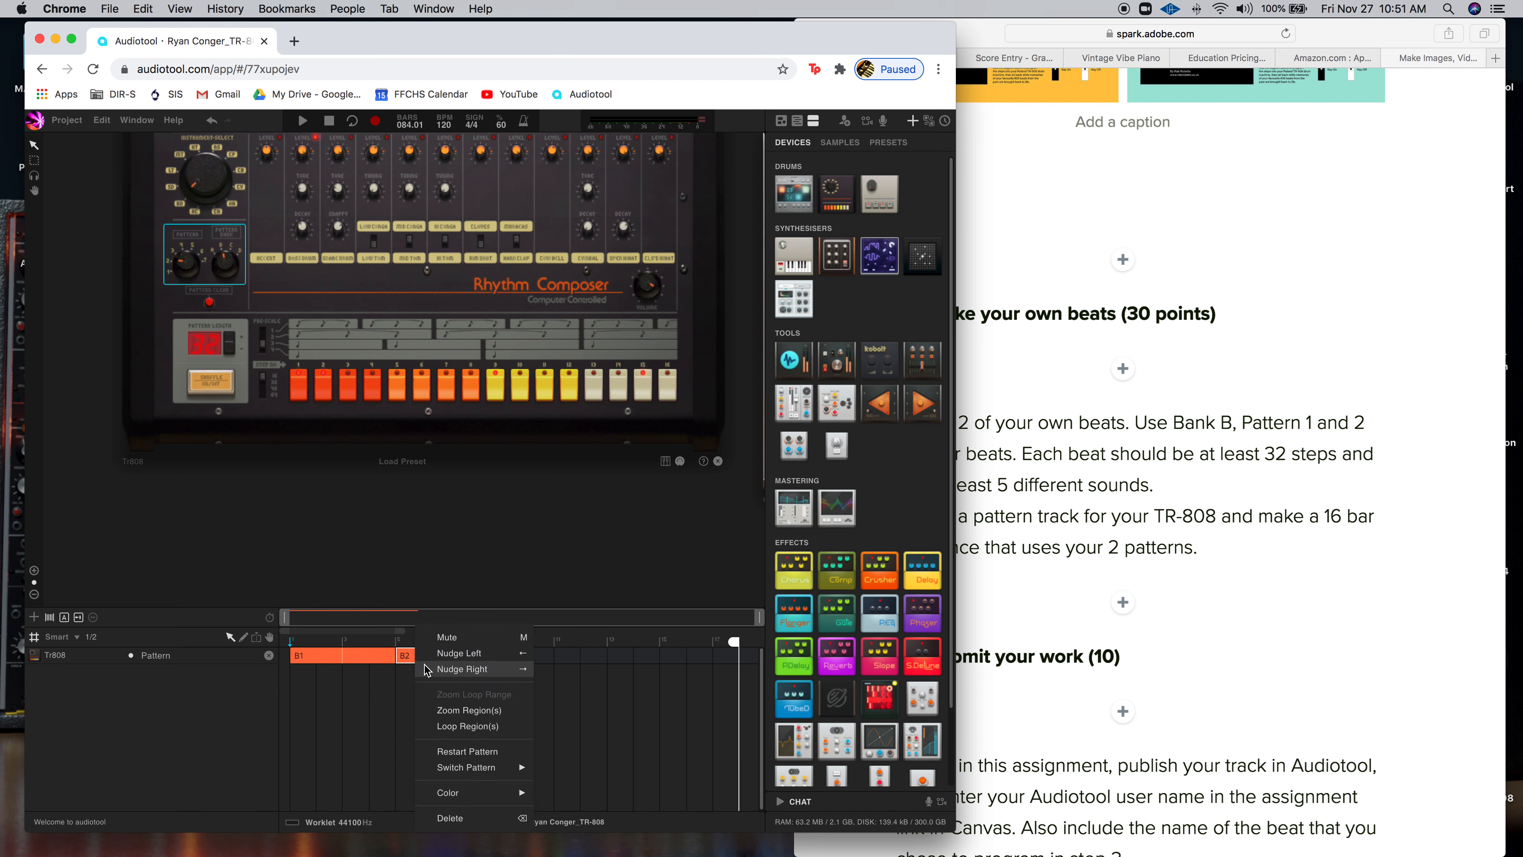
pyautogui.click(401, 690)
pyautogui.moveTo(422, 655); pyautogui.dragTo(525, 663)
# - Add a 2-bar B1 region at bar 9 of the TR-808 pattern track and a 2-bar B2 region directly after it
pyautogui.click(521, 663)
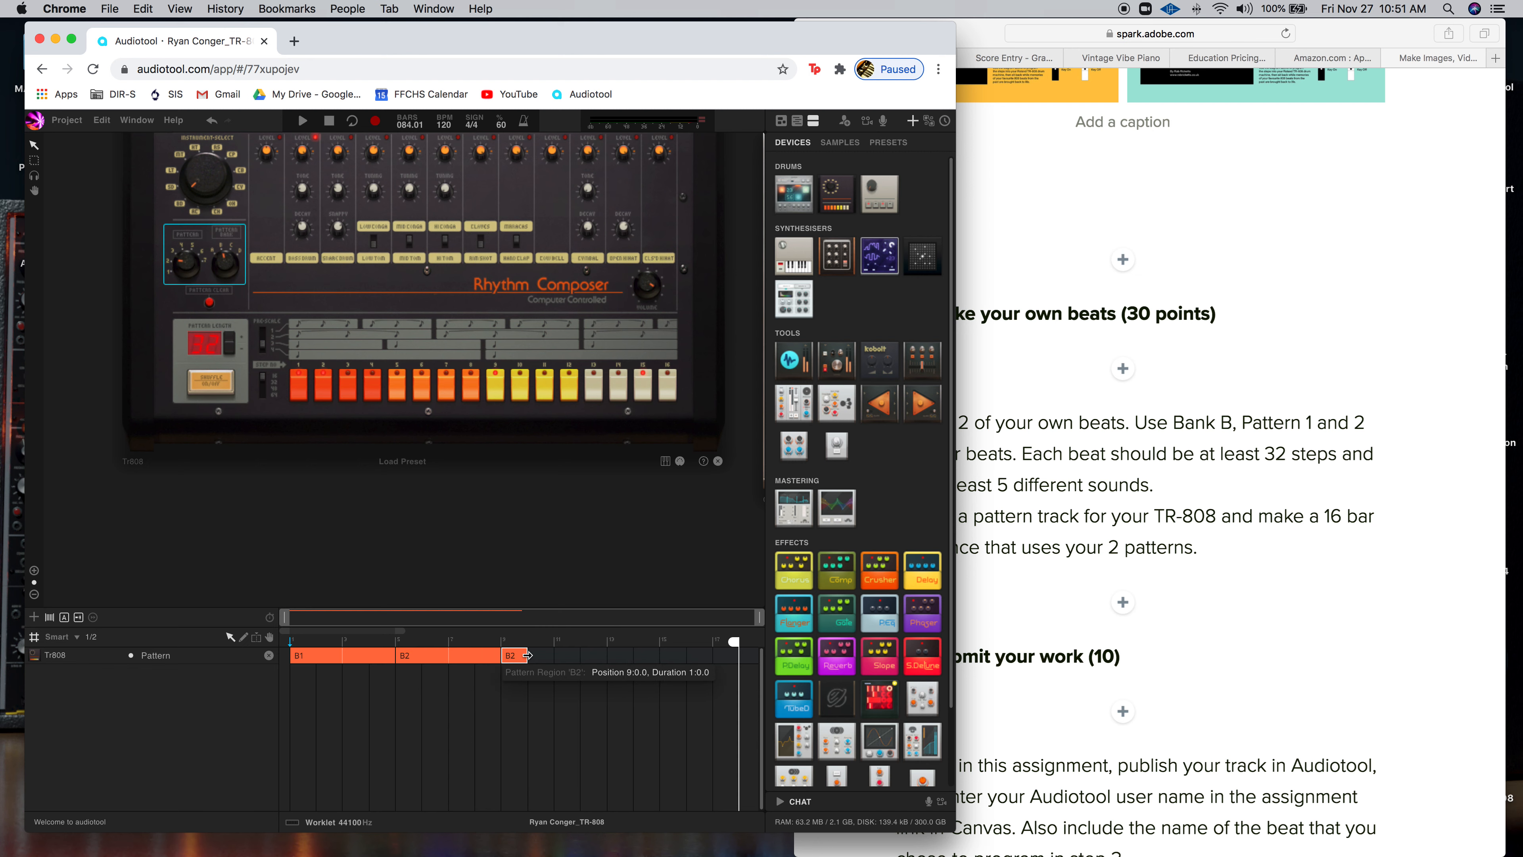
pyautogui.moveTo(532, 655); pyautogui.dragTo(554, 656)
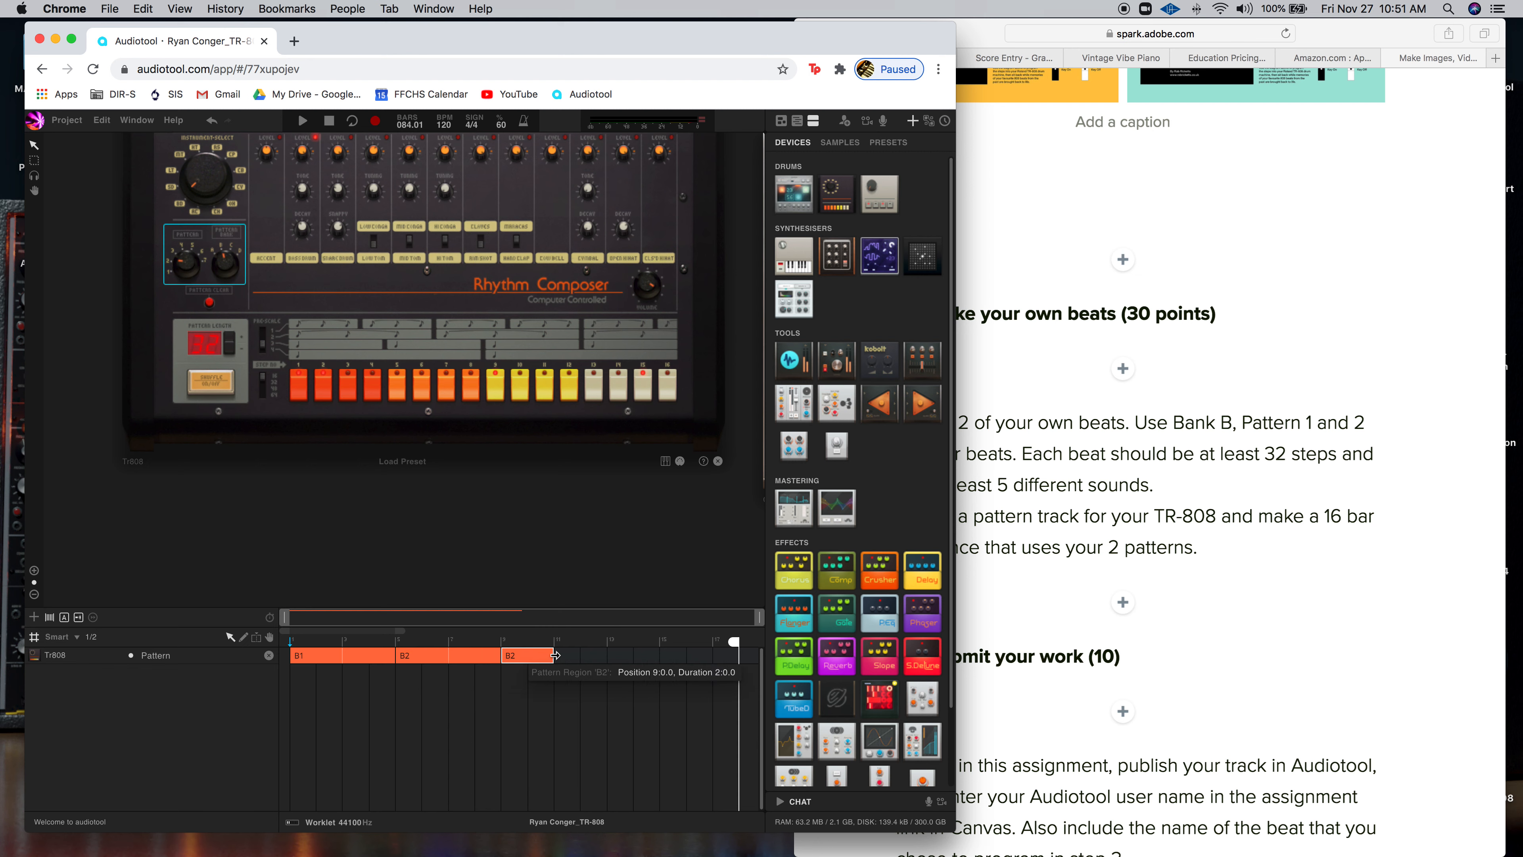
pyautogui.rightClick(520, 664)
pyautogui.moveTo(591, 768)
pyautogui.moveTo(675, 768)
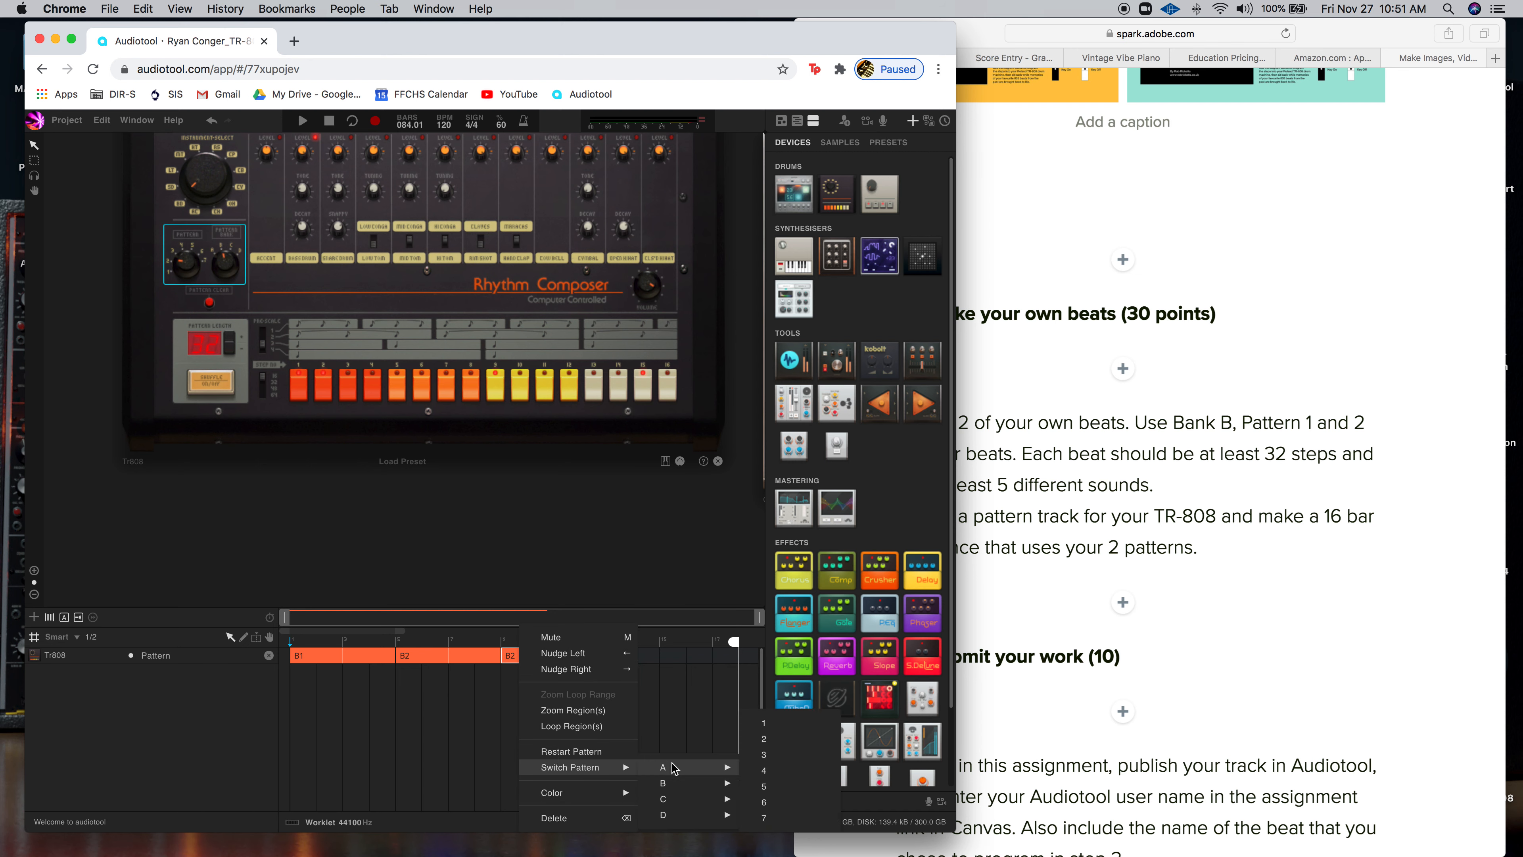
pyautogui.click(773, 725)
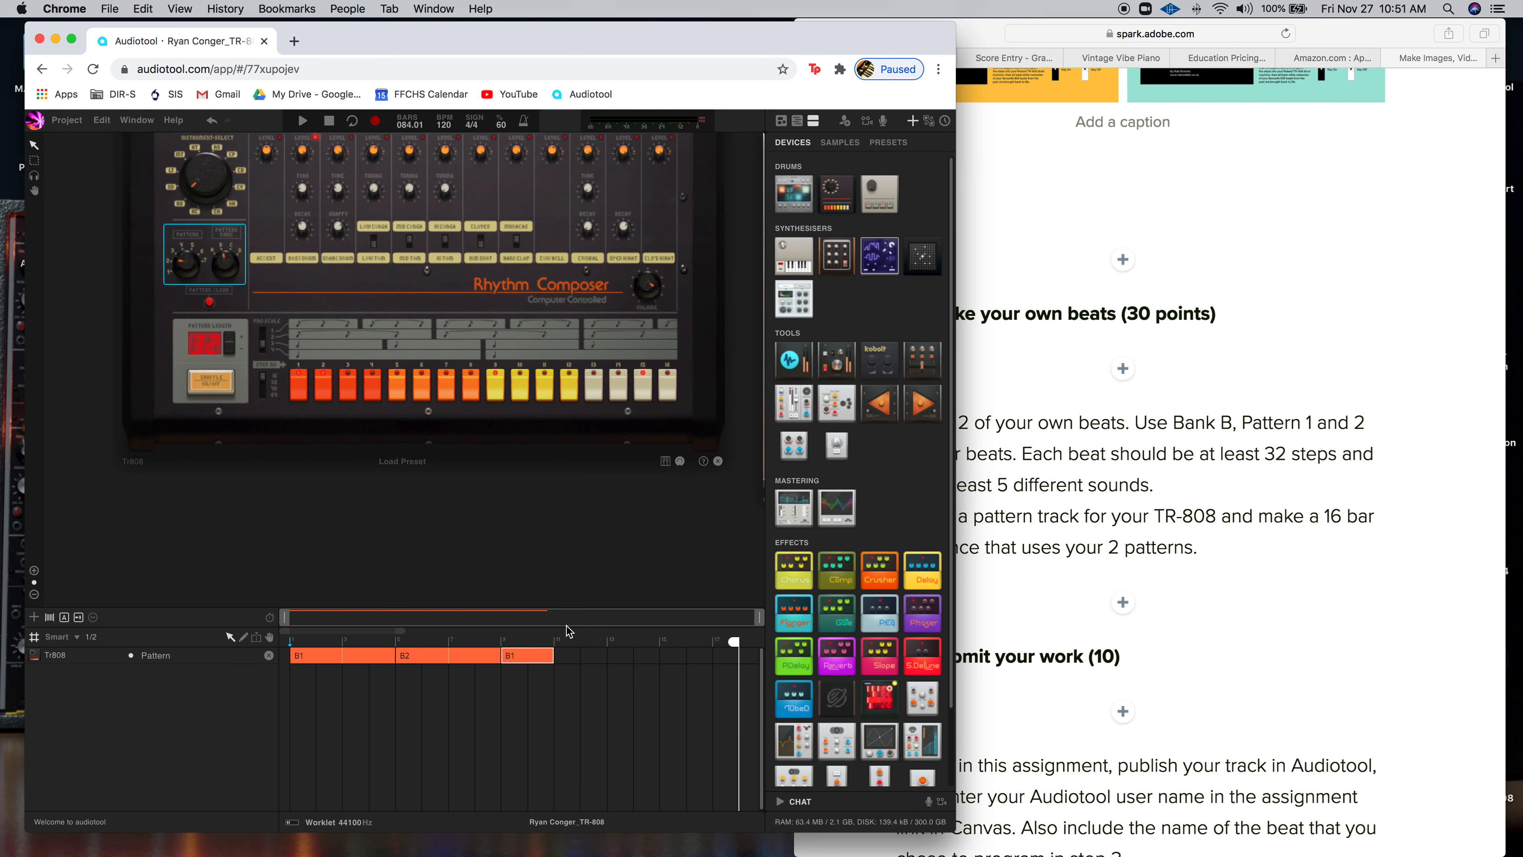
pyautogui.doubleClick(566, 655)
pyautogui.moveTo(582, 657); pyautogui.dragTo(607, 657)
# - Add a pattern region at bar 13, switch it to B1, extend it to 4 bars, and play back the sequence
pyautogui.click(619, 662)
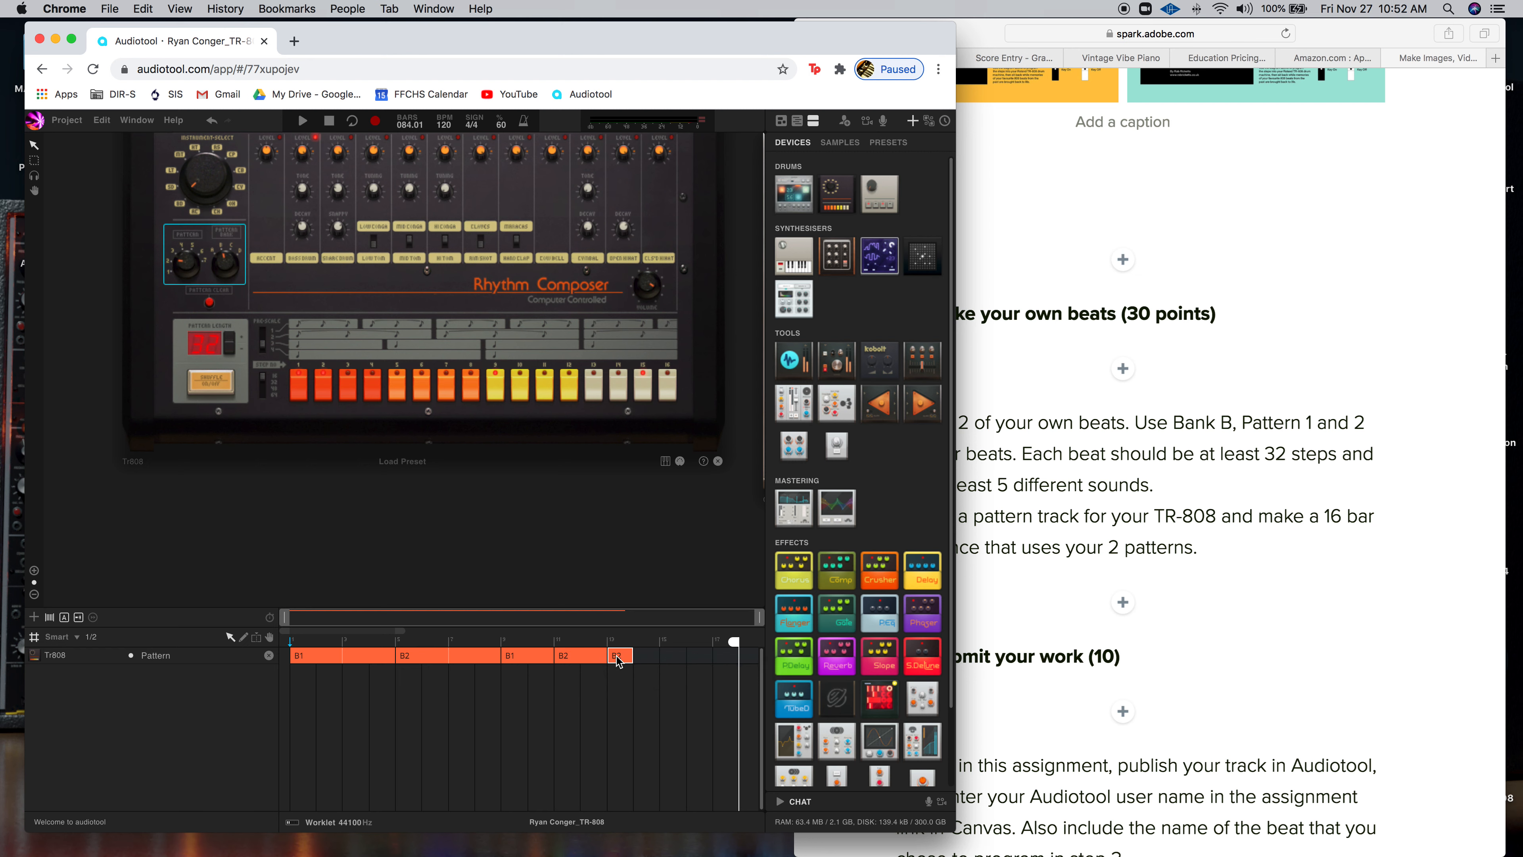
pyautogui.rightClick(627, 663)
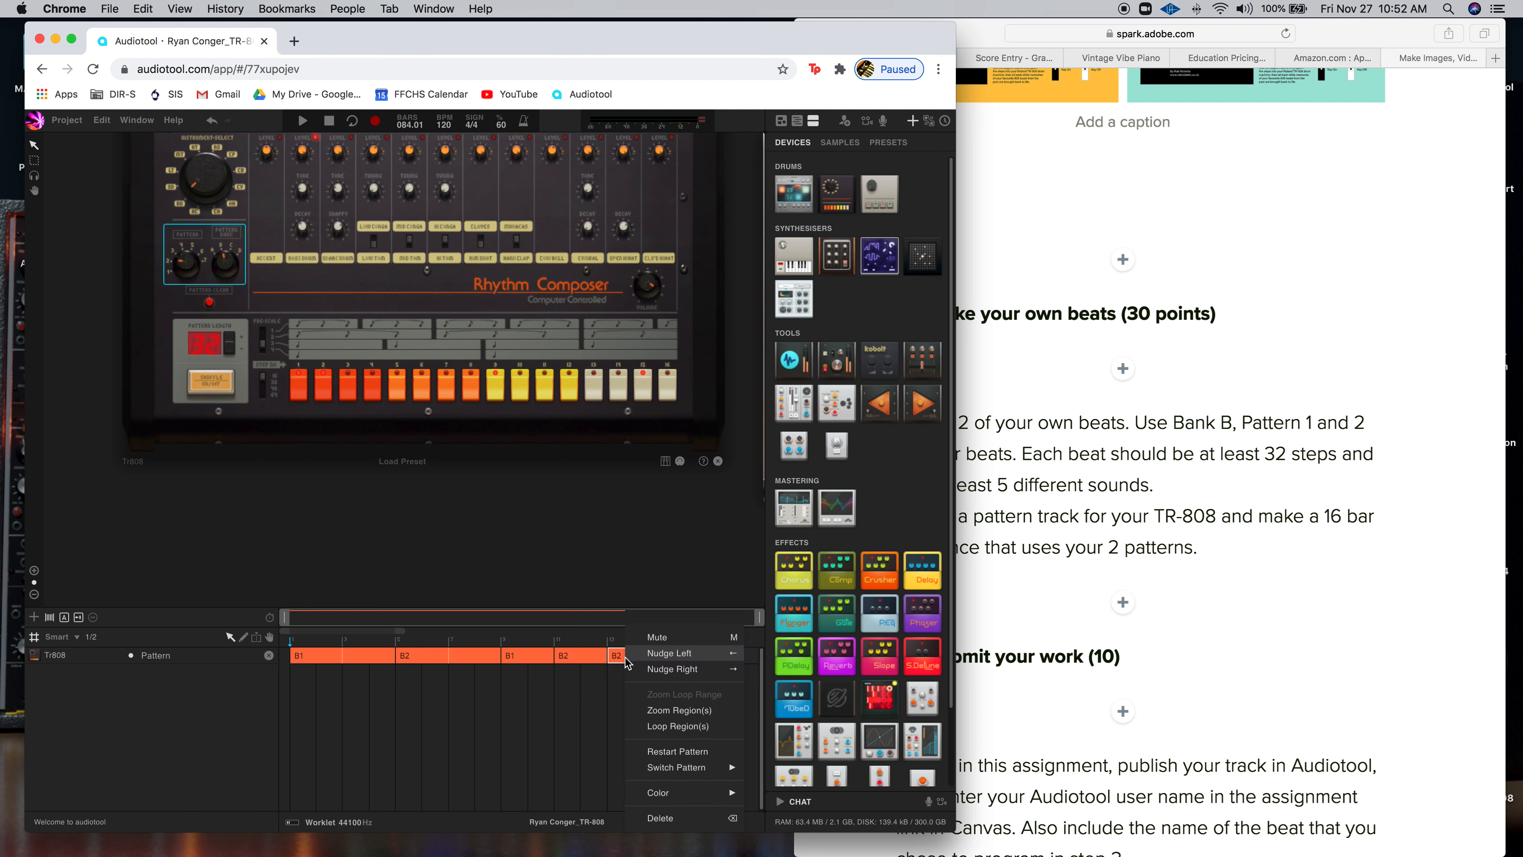
pyautogui.moveTo(674, 775)
pyautogui.moveTo(766, 776)
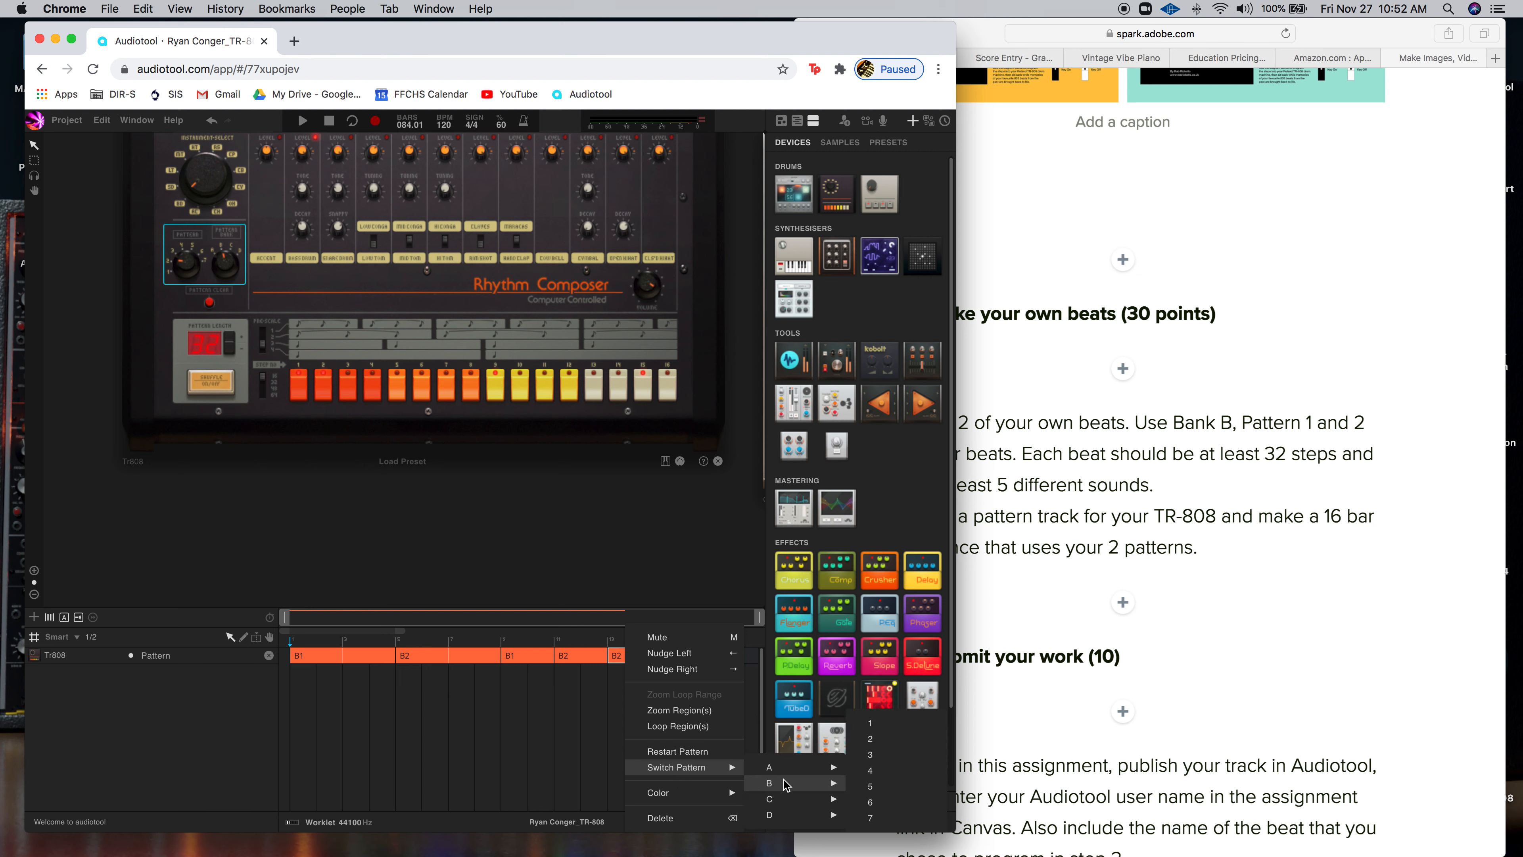
pyautogui.click(869, 724)
pyautogui.moveTo(635, 655); pyautogui.dragTo(720, 662)
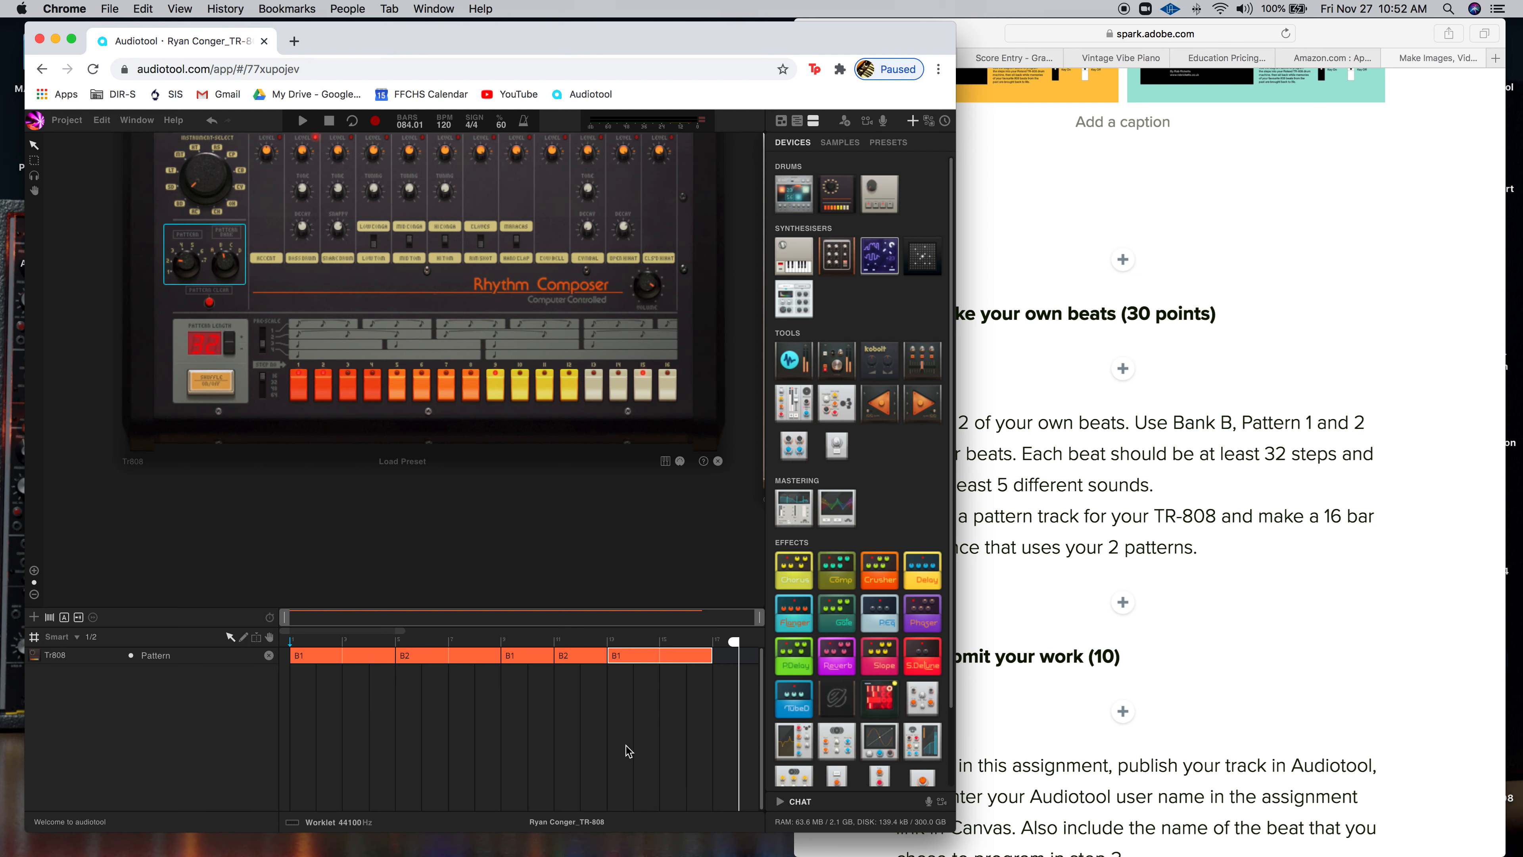
pyautogui.press('space')
# - Switch to the assignment page in Safari and review the step 5 submission instructions and the four patterns offered in step 3
pyautogui.click(1332, 604)
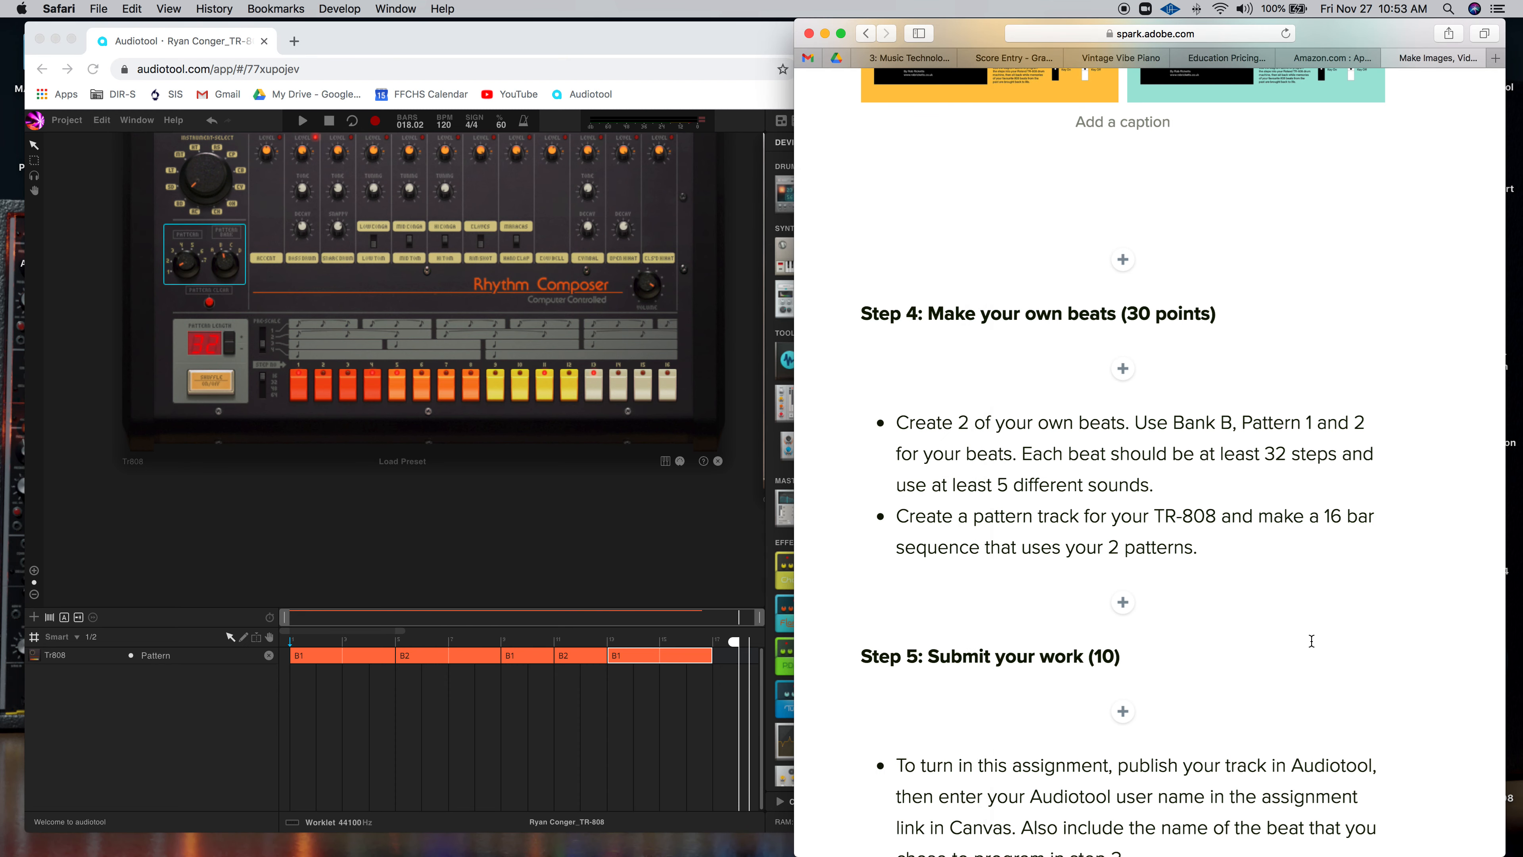
pyautogui.scroll(-5, 1312, 641)
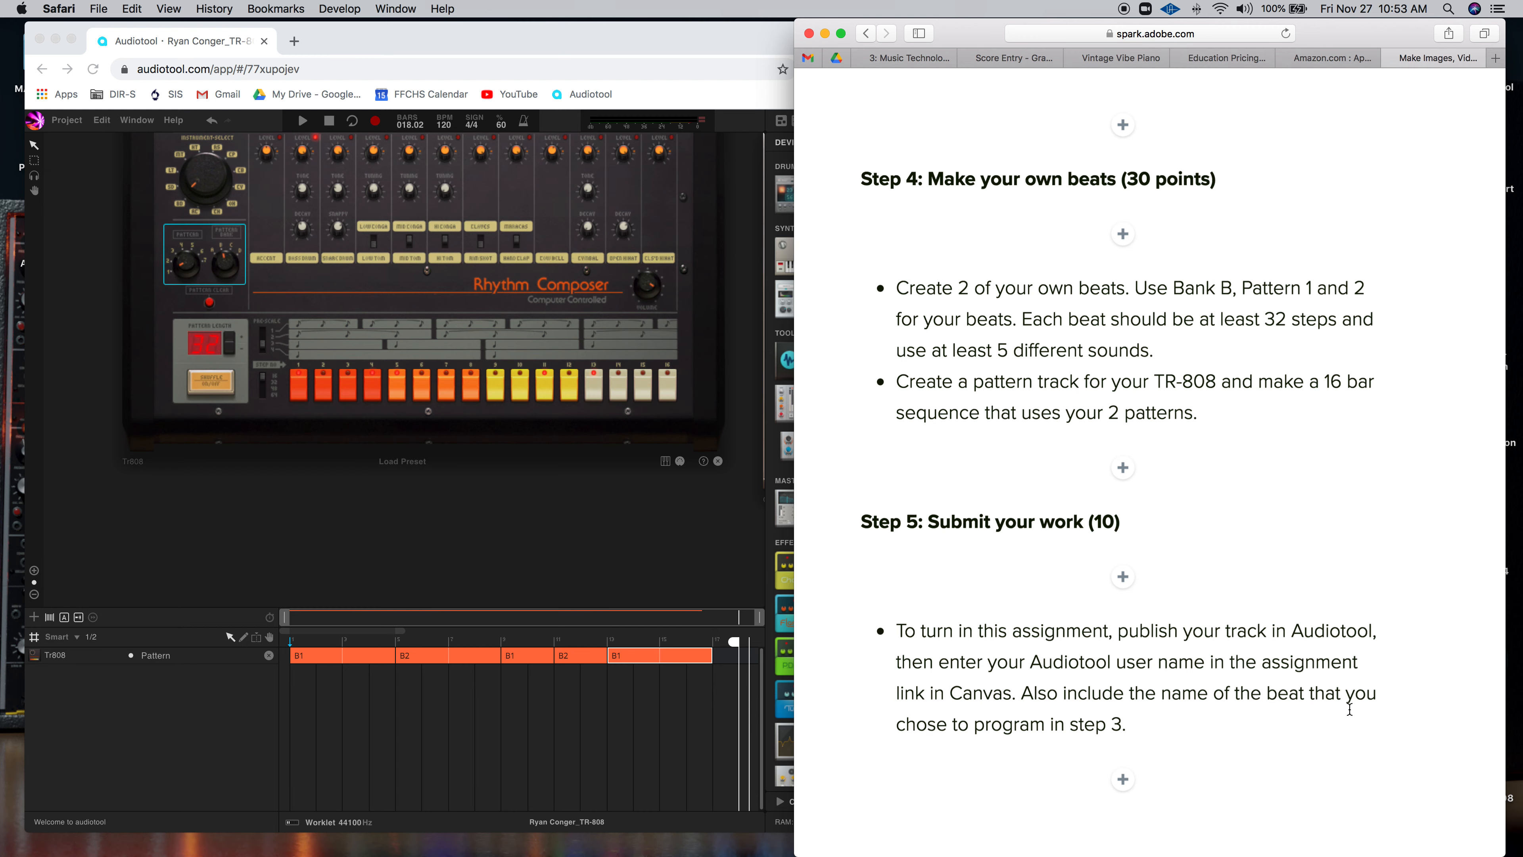
pyautogui.scroll(10, 1311, 587)
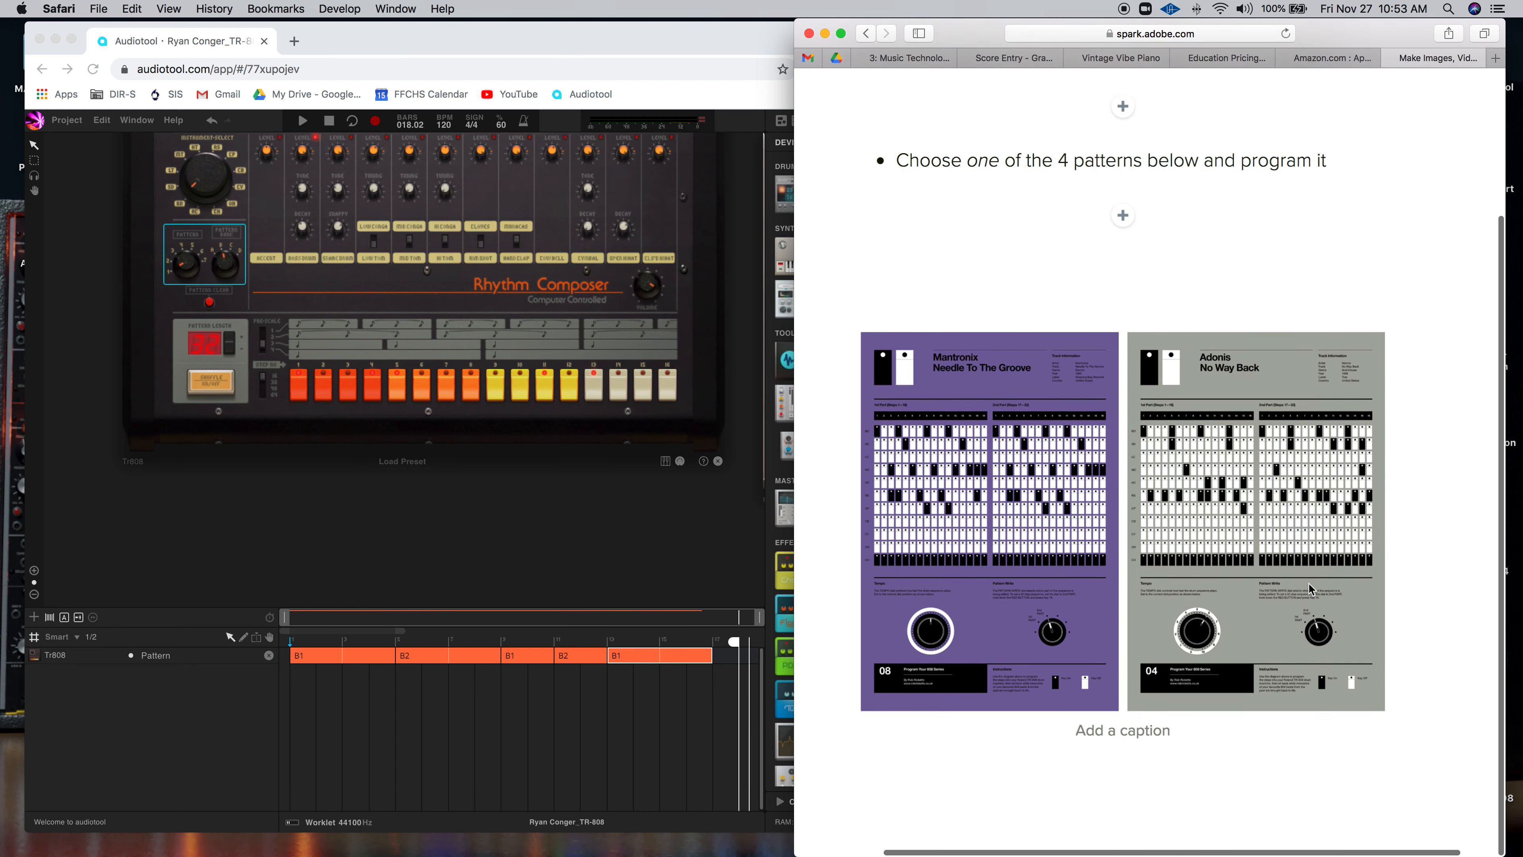
pyautogui.scroll(3, 1311, 589)
pyautogui.scroll(-10, 1431, 585)
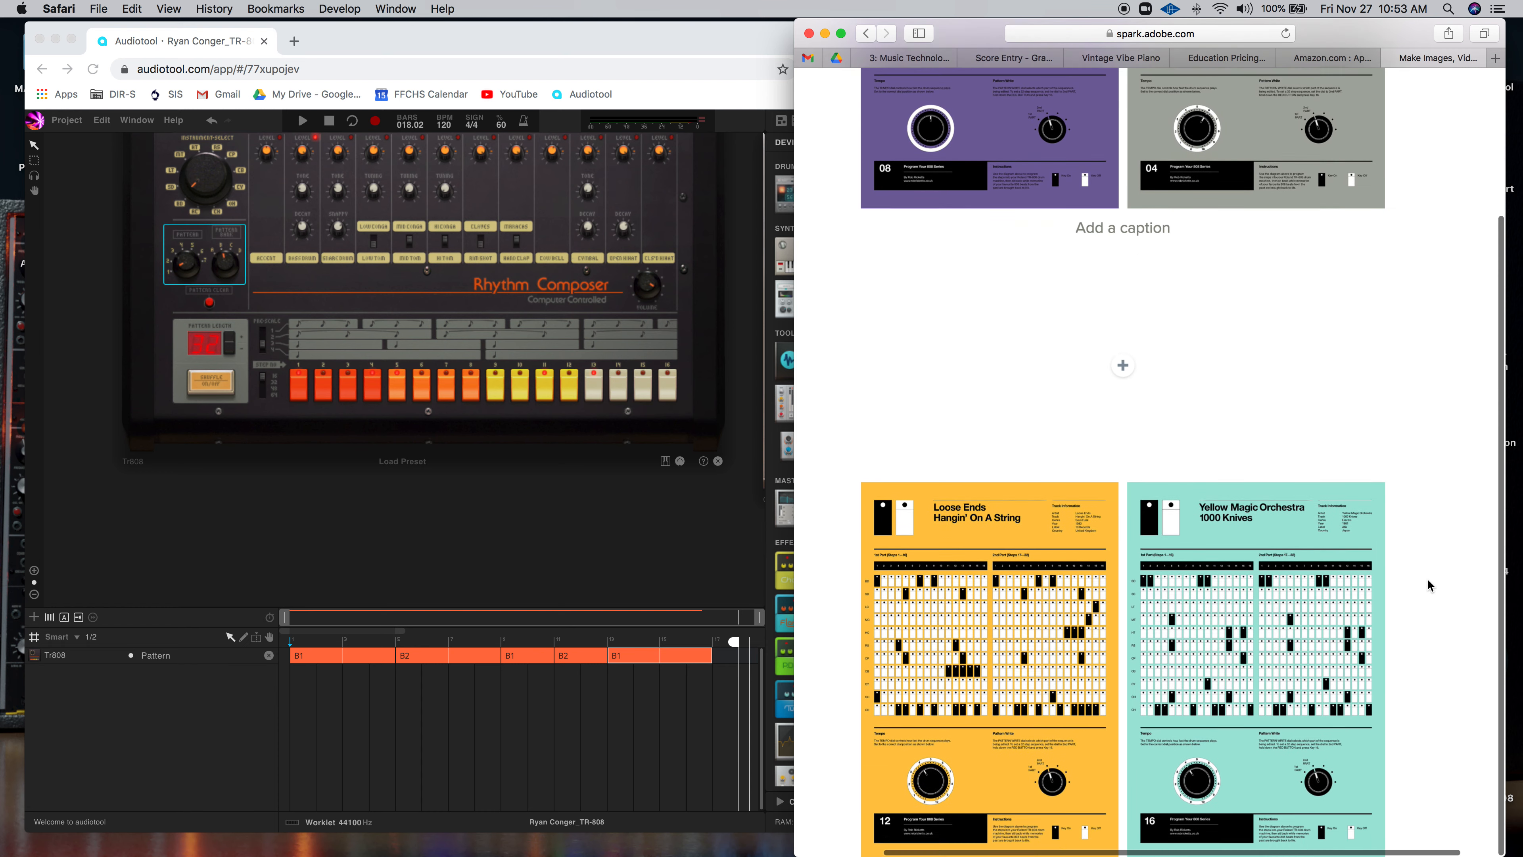
pyautogui.scroll(8, 1429, 585)
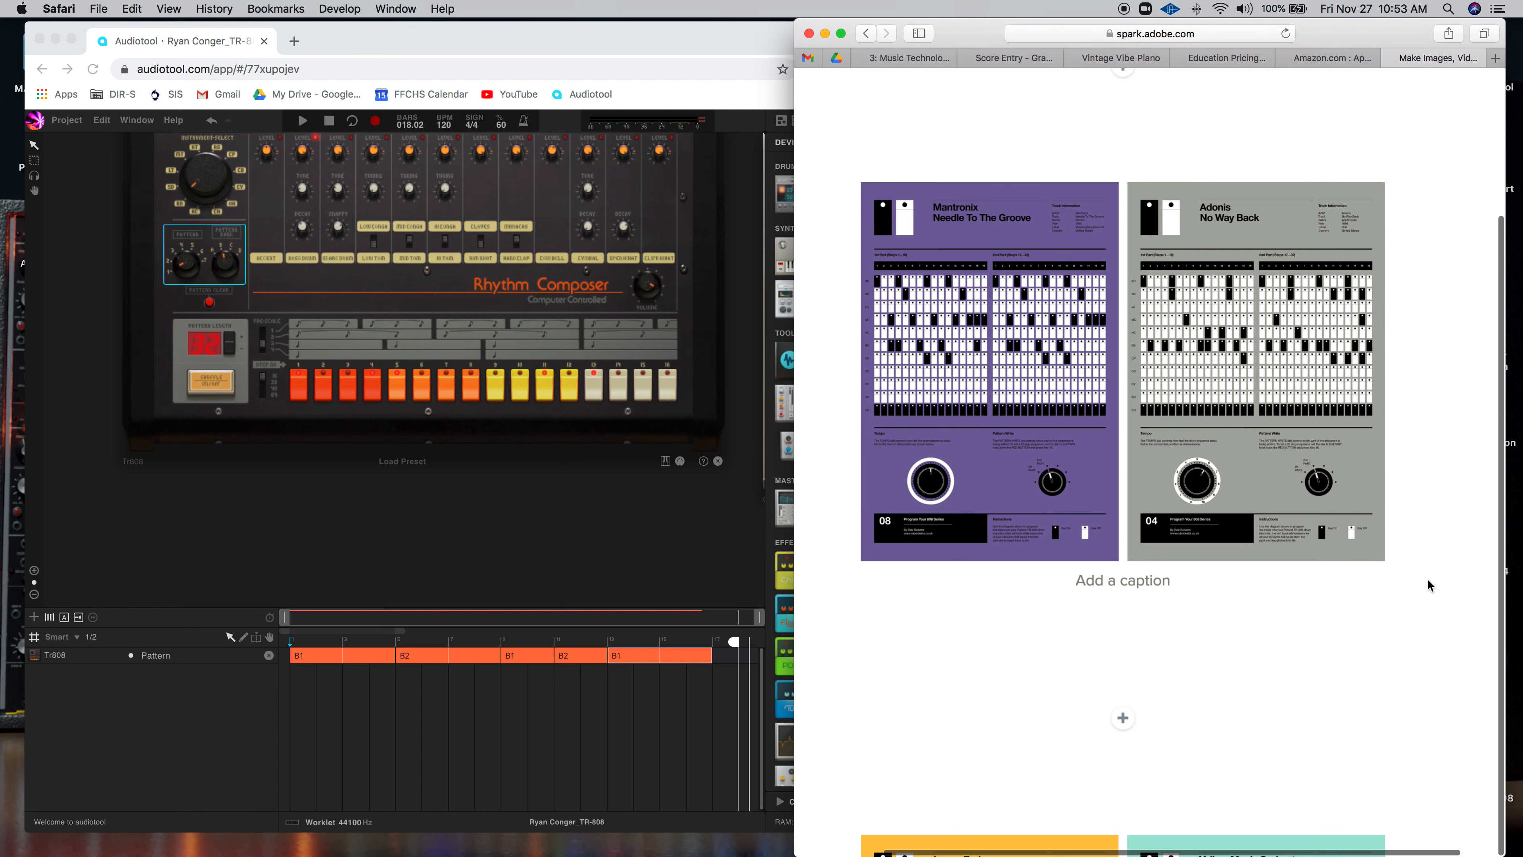
pyautogui.scroll(-5, 1428, 585)
pyautogui.scroll(4, 1428, 585)
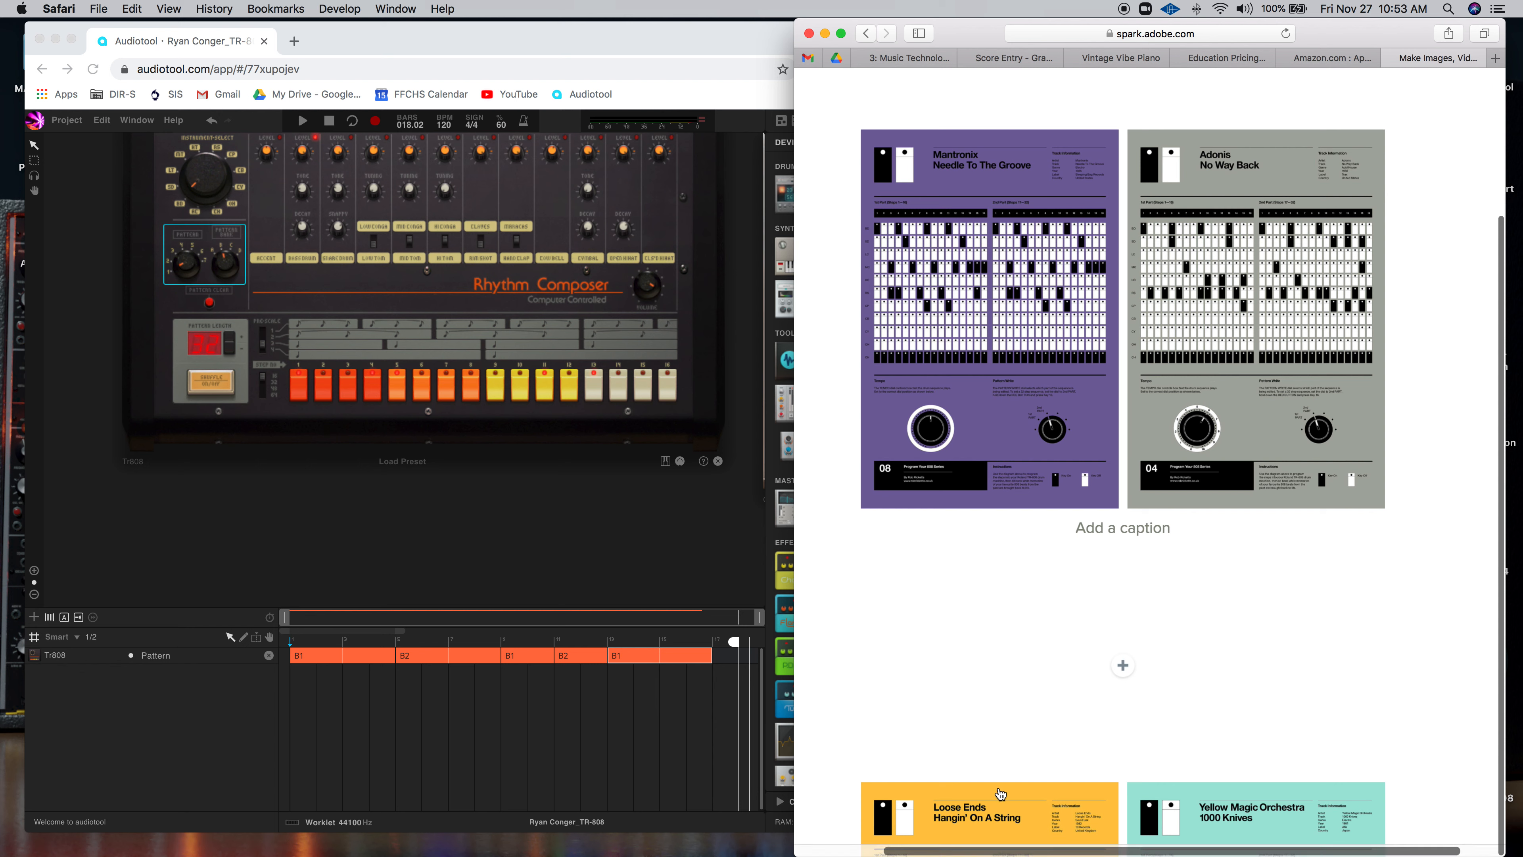
pyautogui.scroll(-12, 1414, 803)
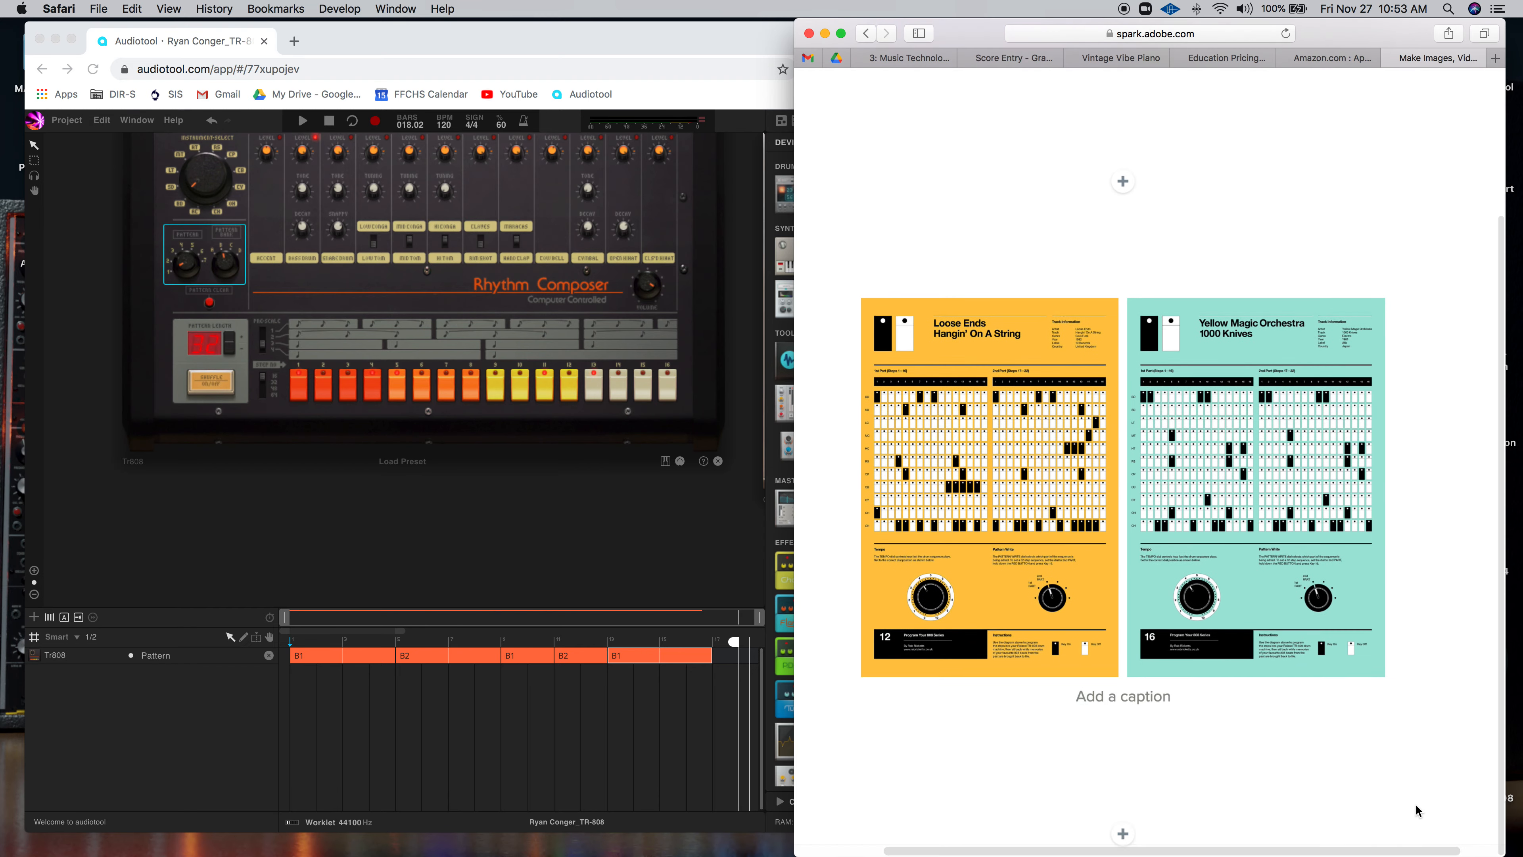
pyautogui.scroll(-7, 1415, 803)
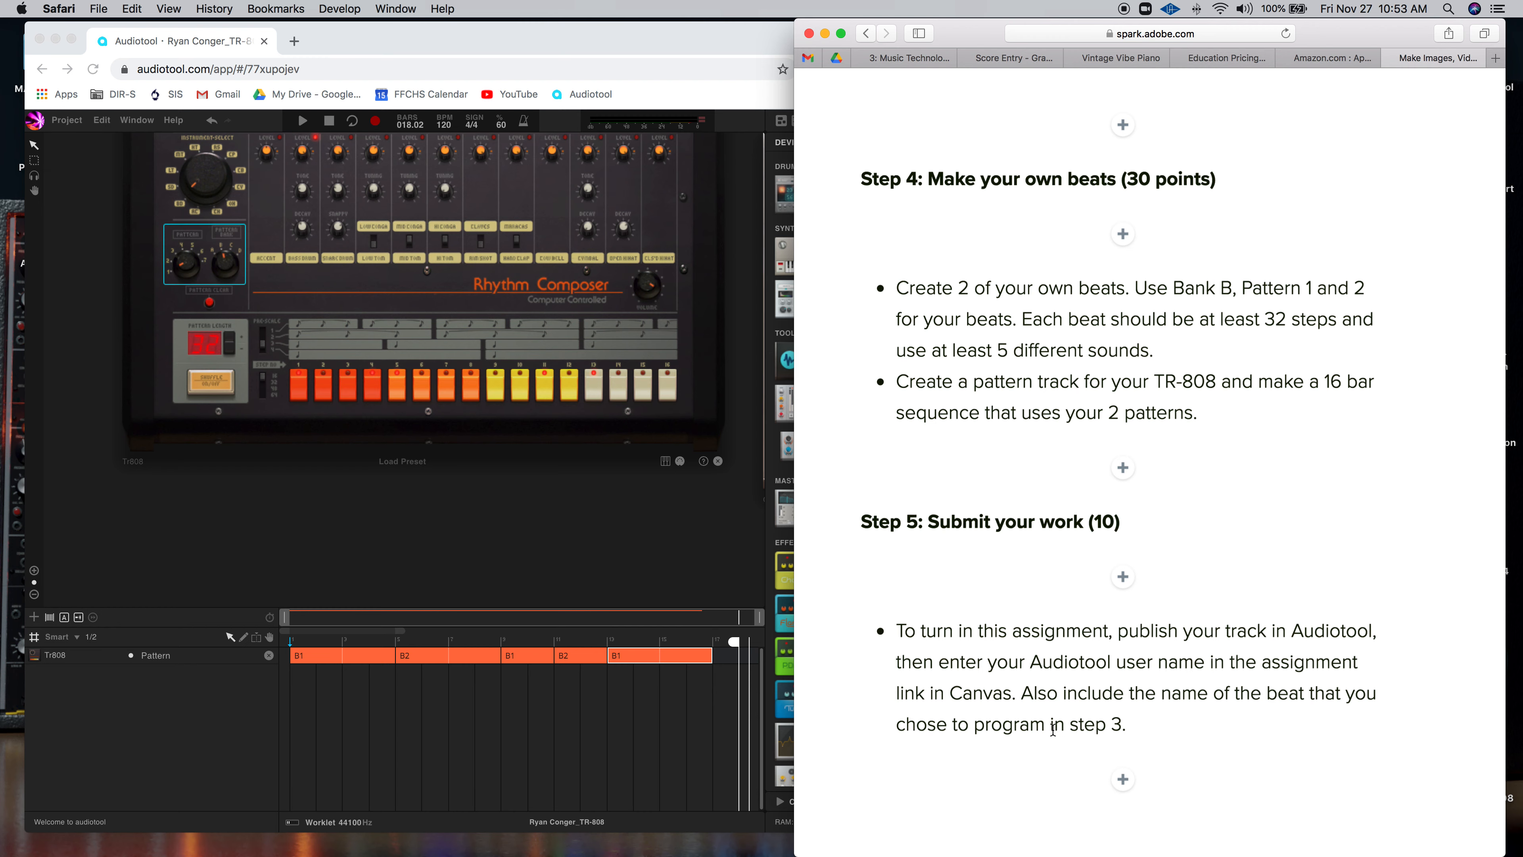
pyautogui.scroll(5, 1408, 689)
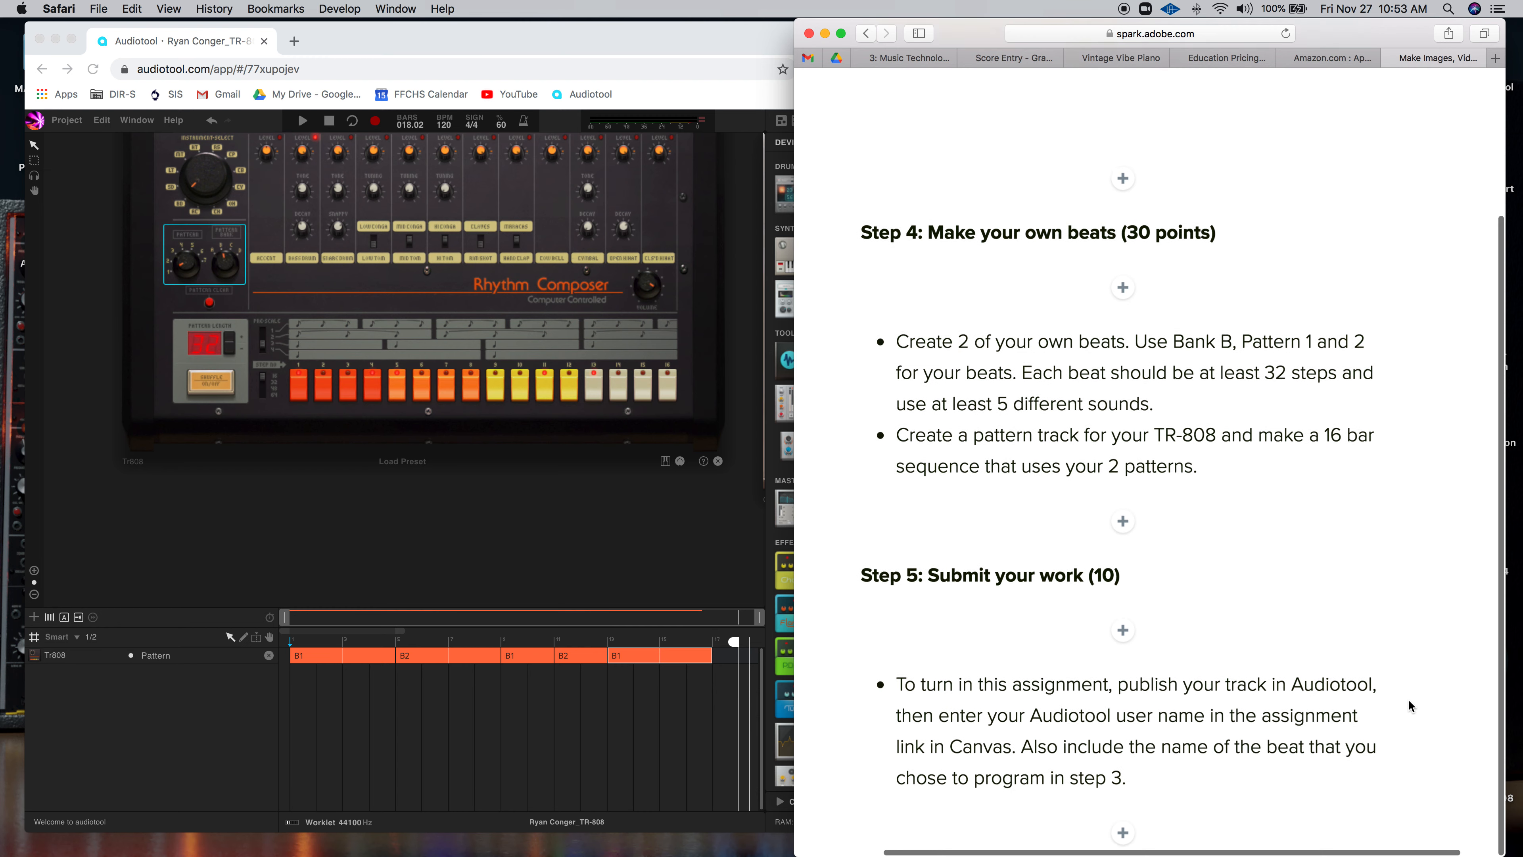
pyautogui.scroll(8, 1408, 699)
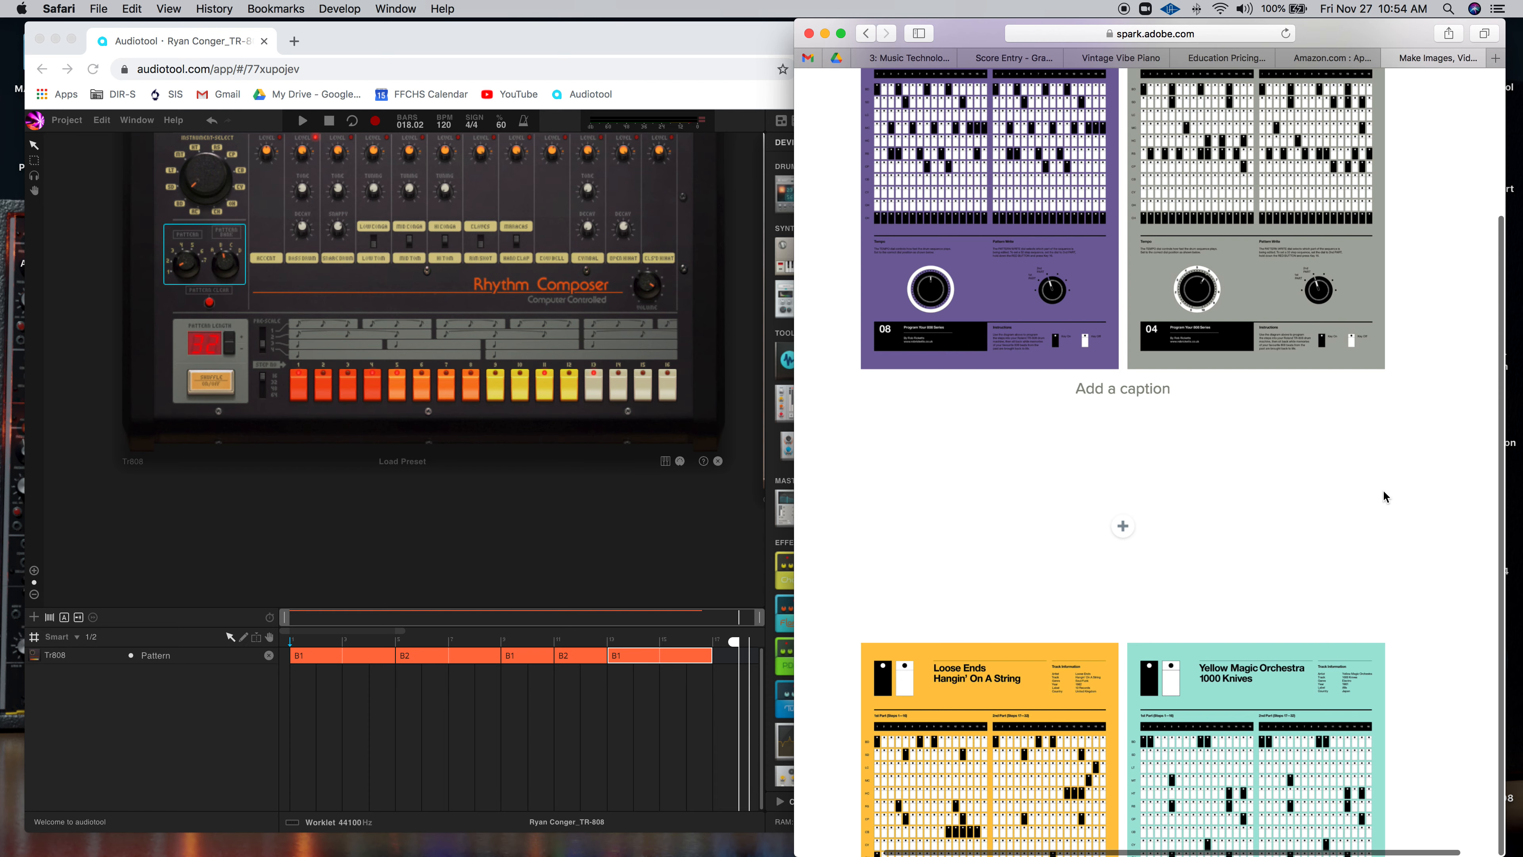
pyautogui.scroll(2, 1384, 496)
pyautogui.scroll(5, 1383, 492)
pyautogui.scroll(-20, 1384, 492)
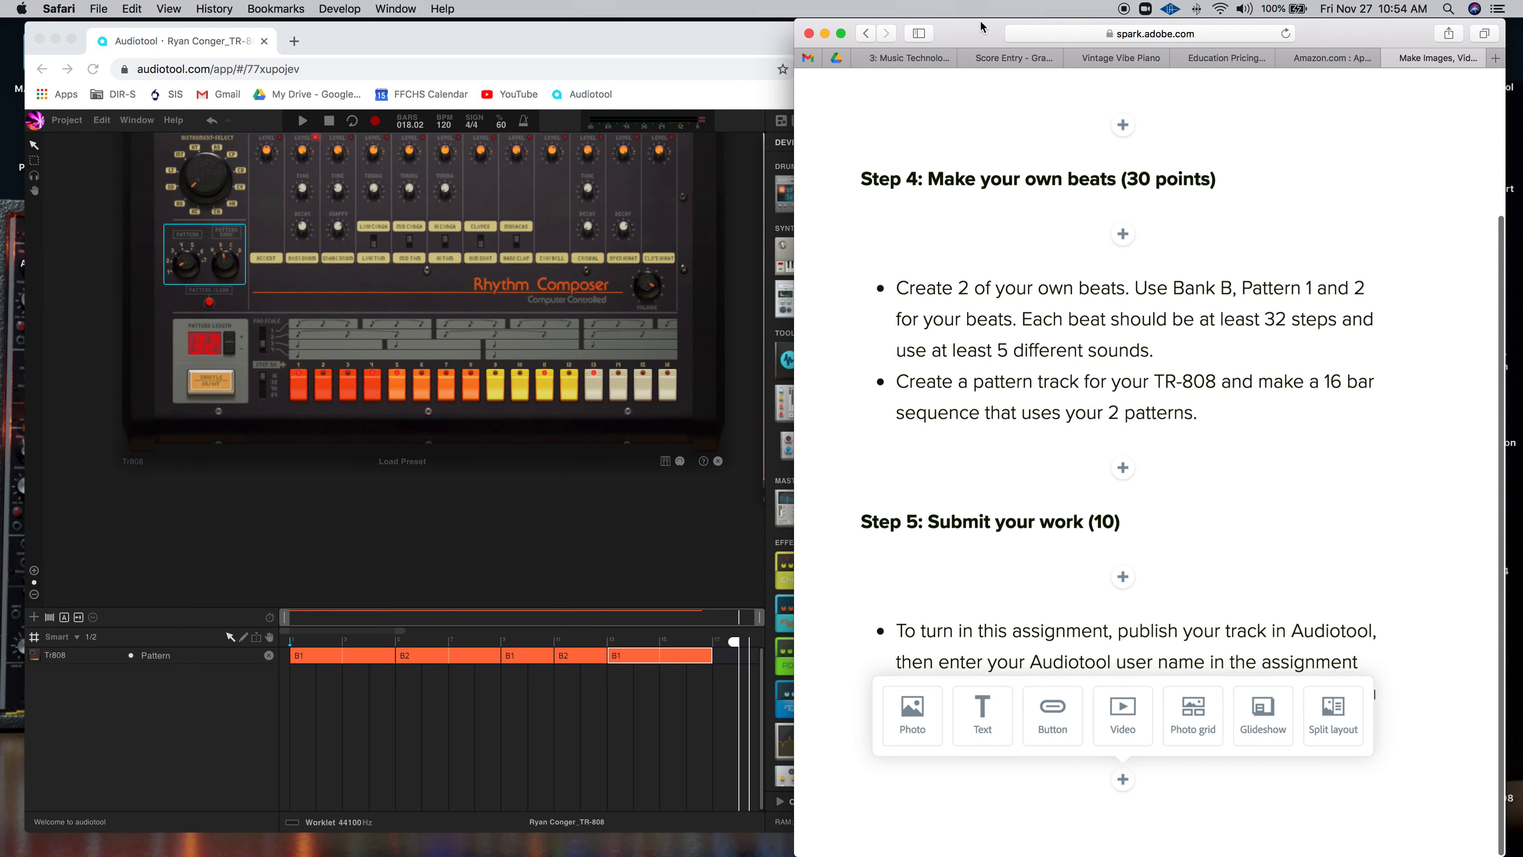
pyautogui.moveTo(973, 36); pyautogui.dragTo(966, 31)
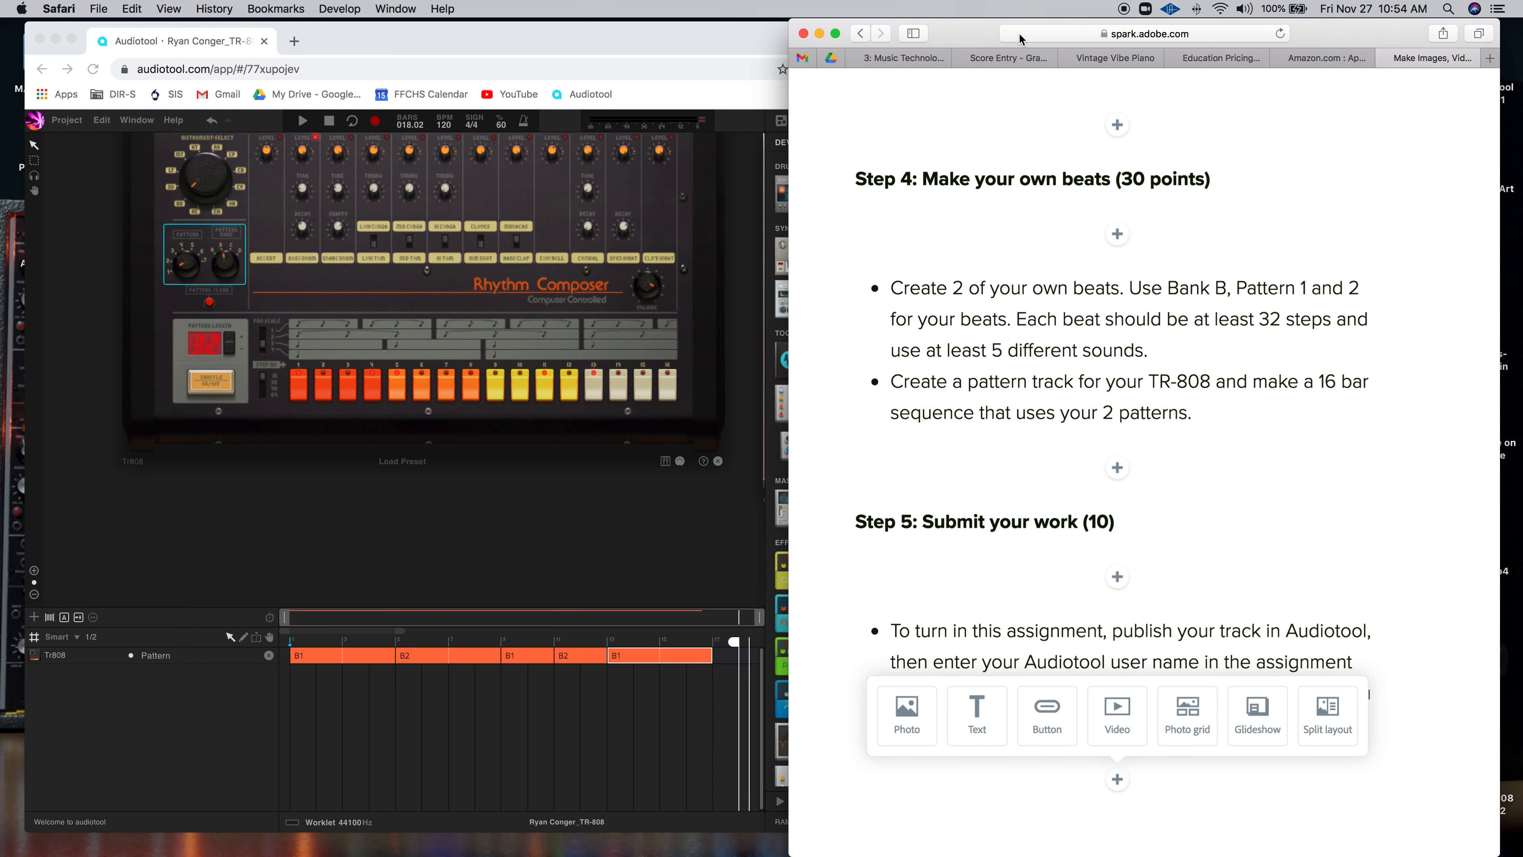